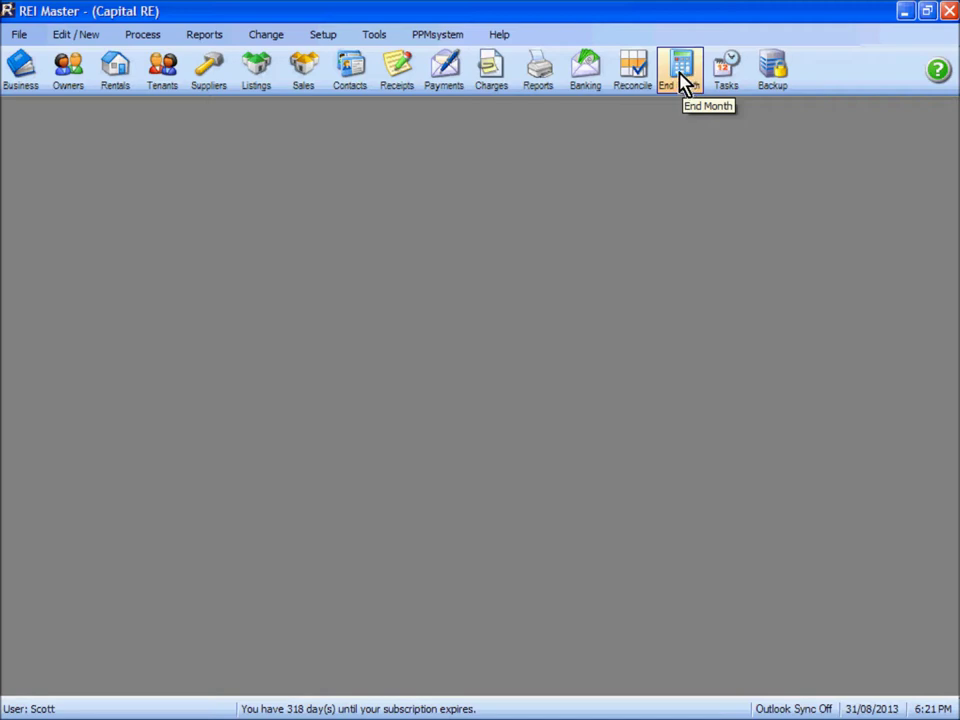
- Start the End of Month process for Period 02 - August 2013 and open its banking close
click(683, 80)
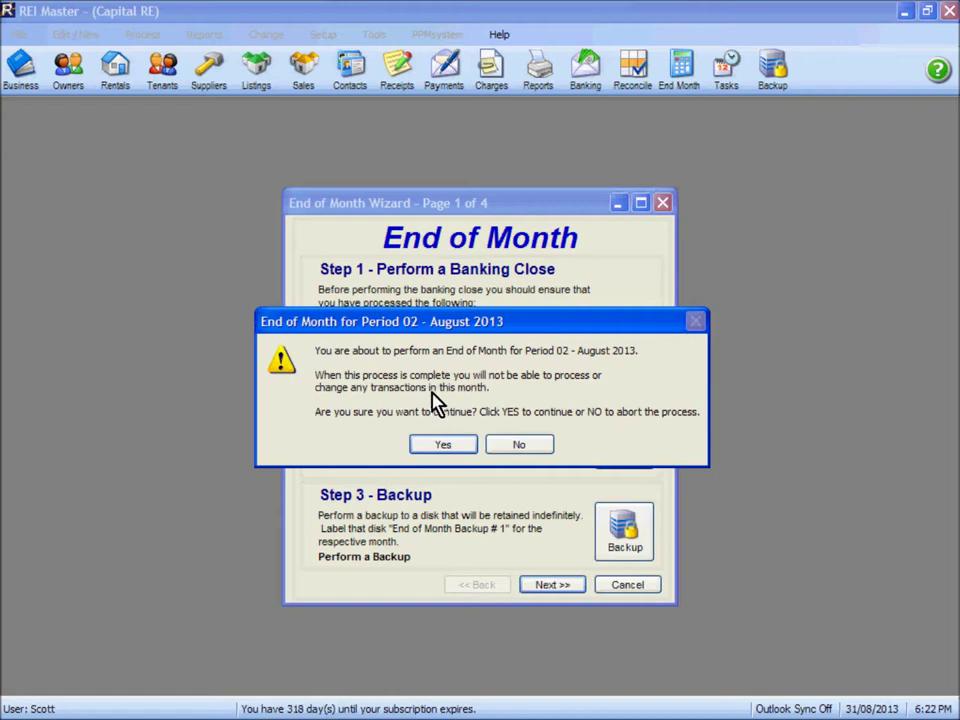
click(444, 447)
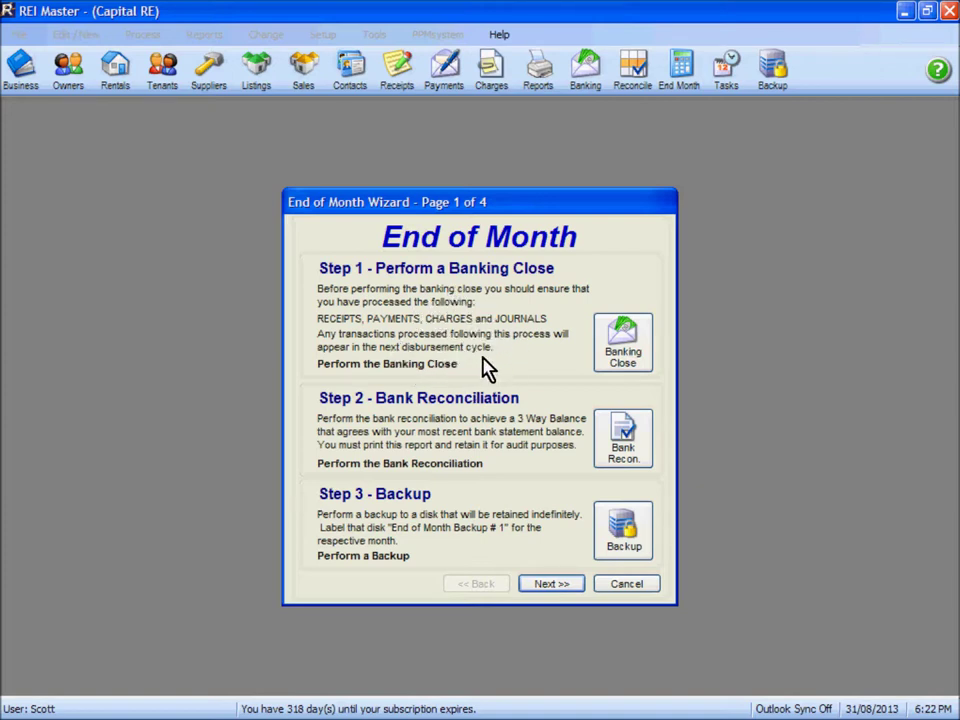
click(624, 356)
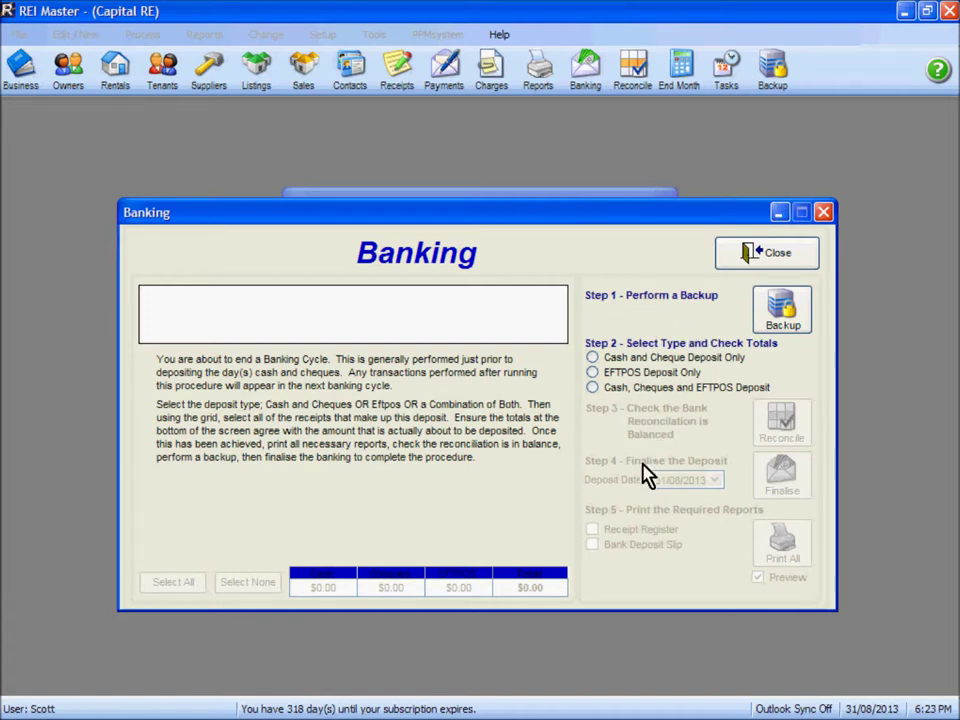
- Back up the database in zip format to the last used backup directory
click(783, 315)
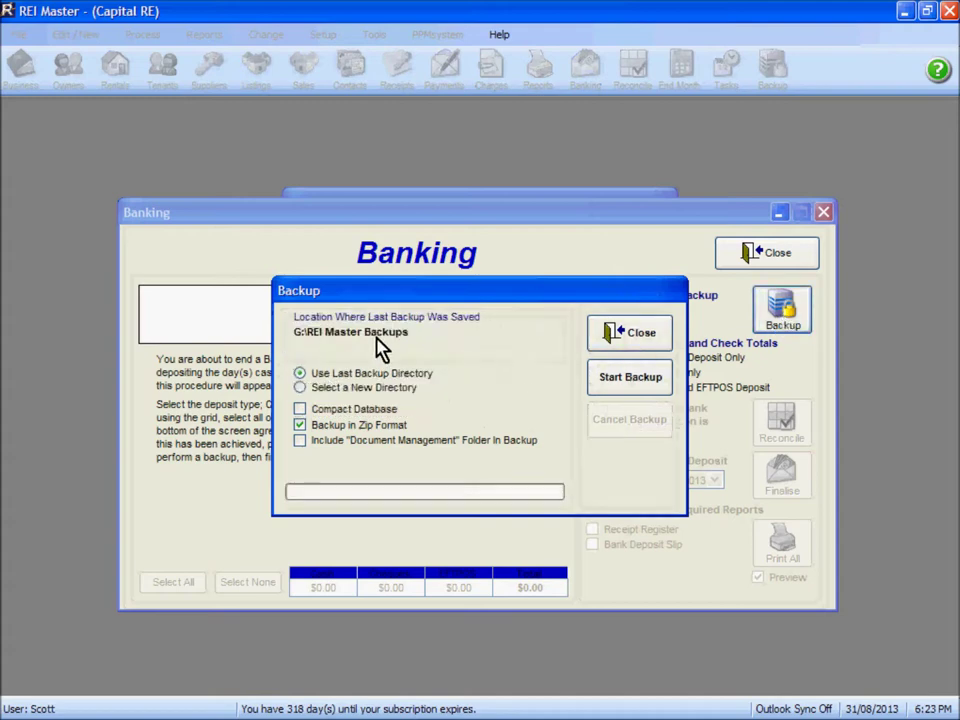
click(622, 385)
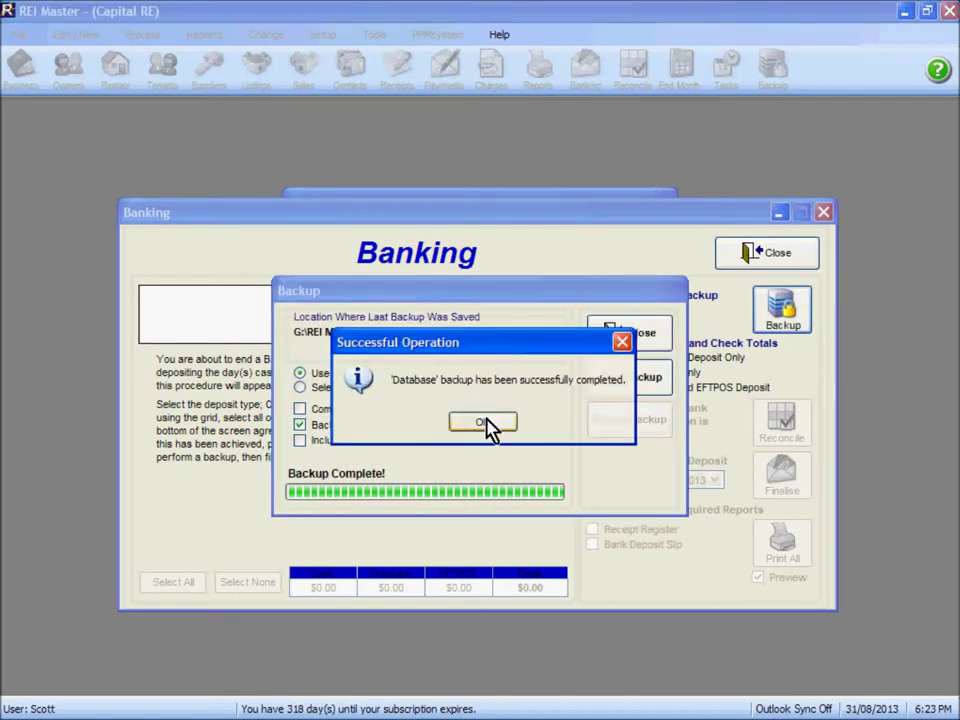
click(486, 425)
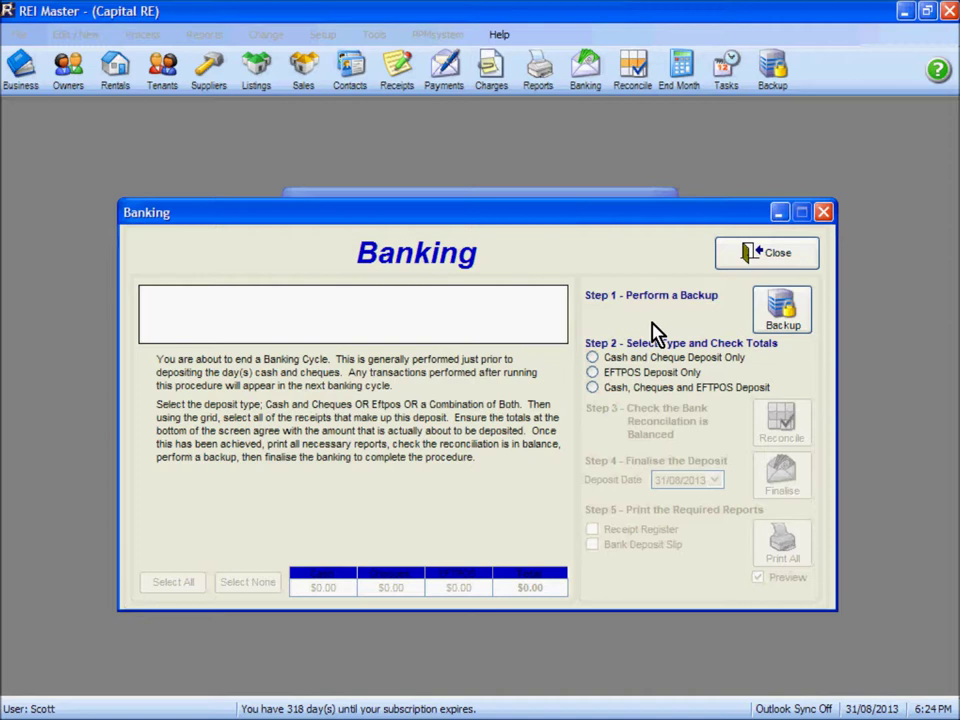
- Look through the receipts for each deposit type and choose Cash and Cheque Deposit Only
click(593, 358)
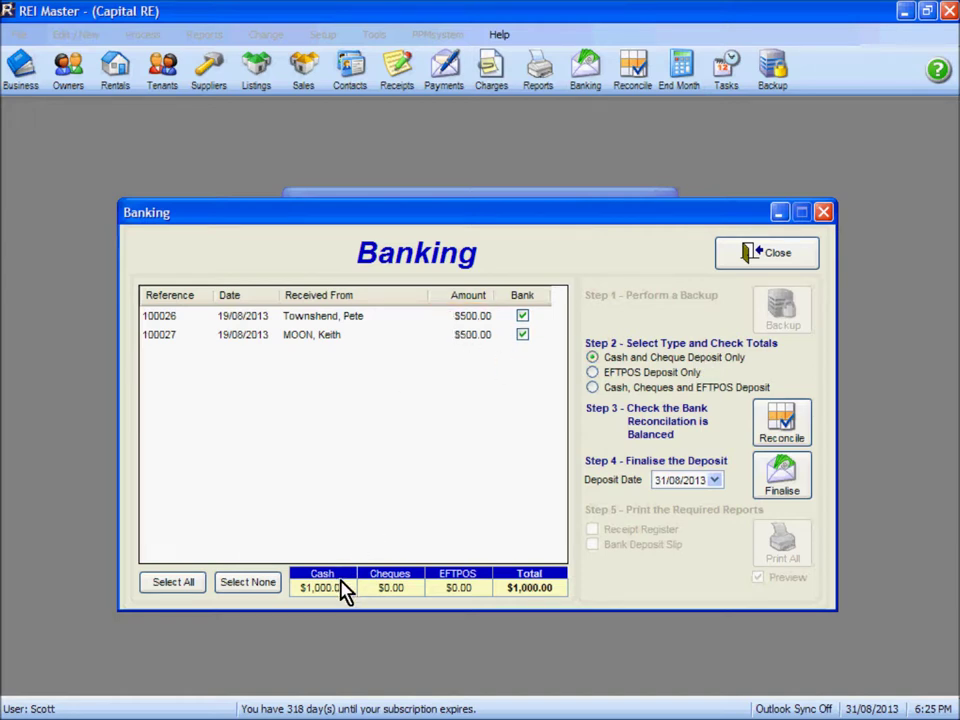
click(593, 373)
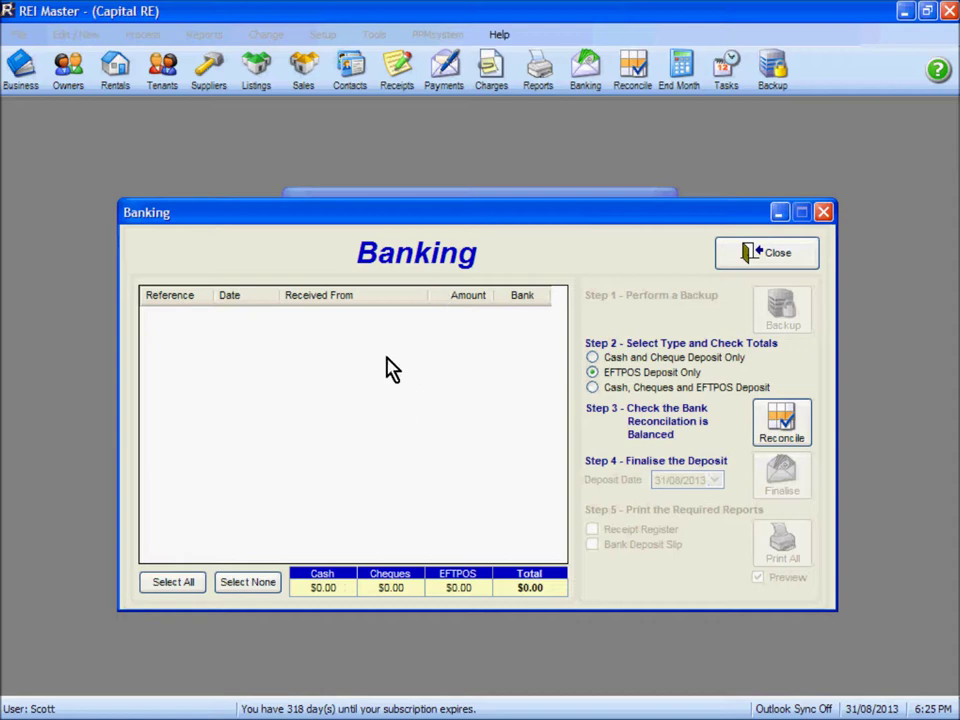
click(592, 388)
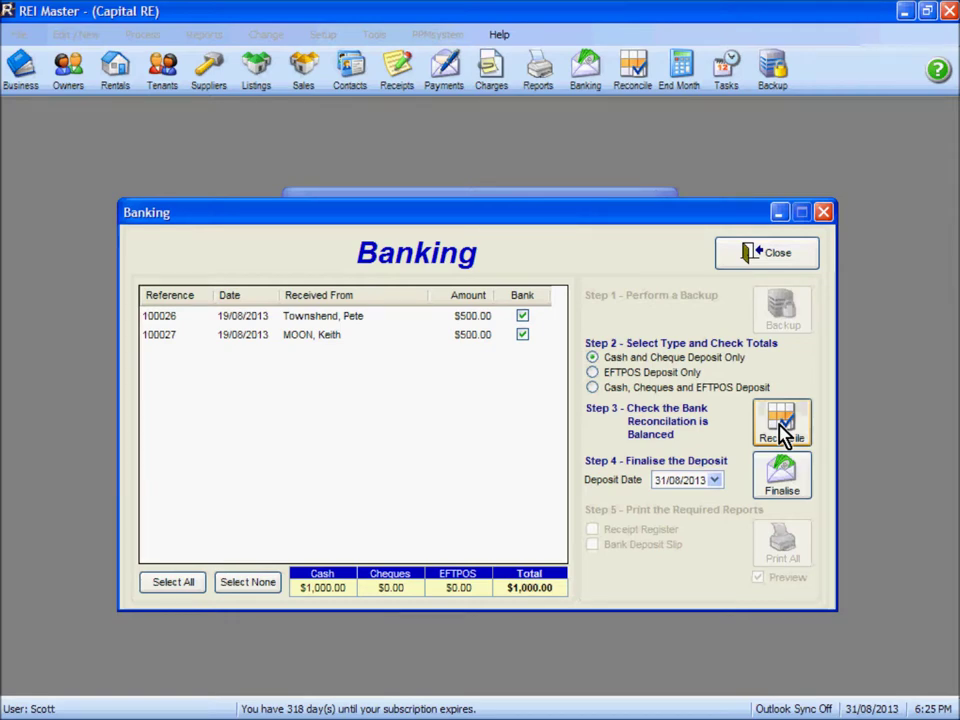
- Check that the bank reconciliation is balanced, then finalise the cash and cheque deposit
click(783, 429)
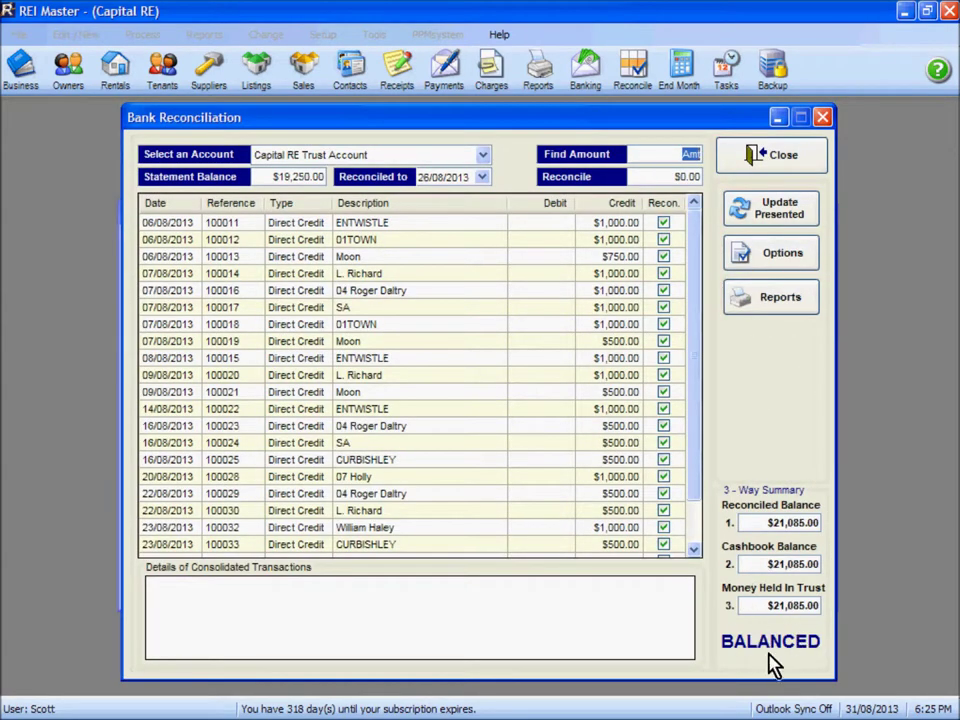
click(760, 155)
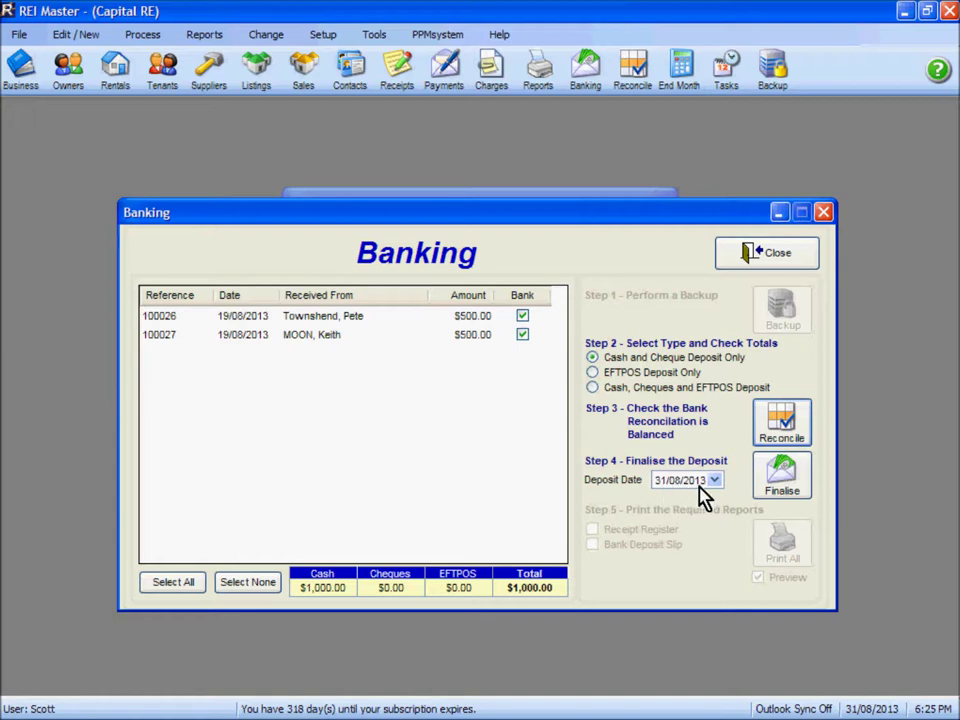
click(781, 488)
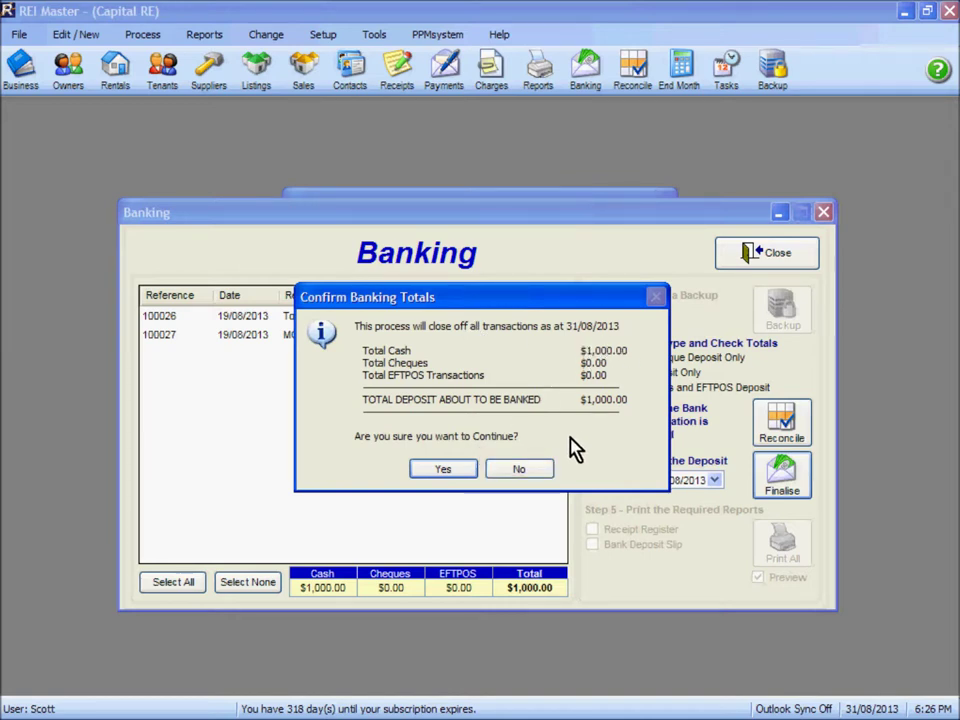
click(443, 469)
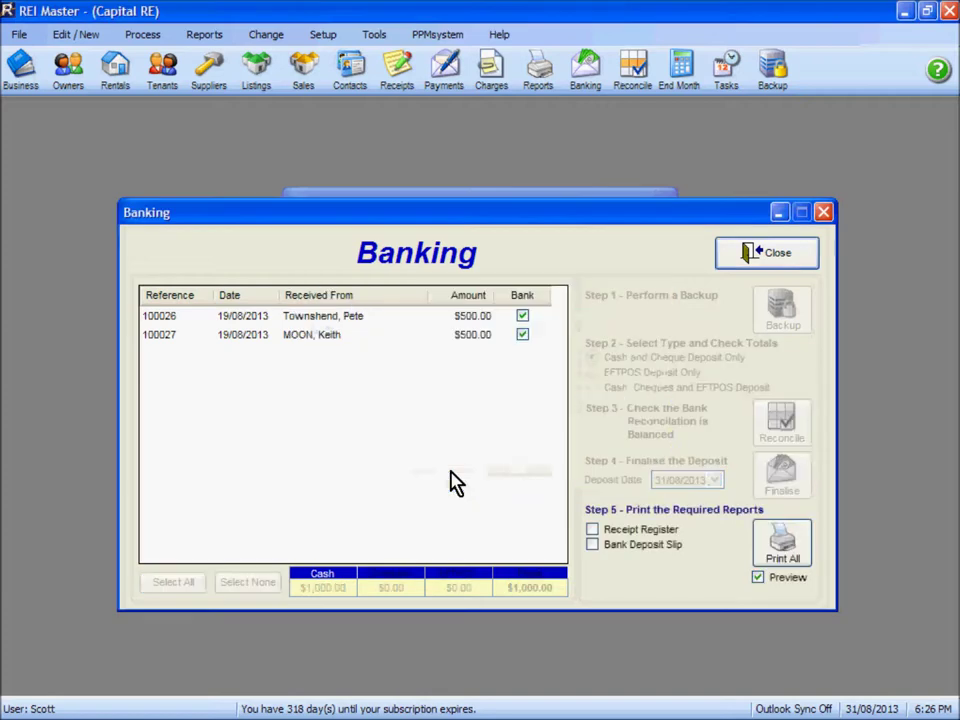
- Preview the Receipt Register and Bank Deposit Slip reports, then close the banking window
click(633, 530)
click(634, 545)
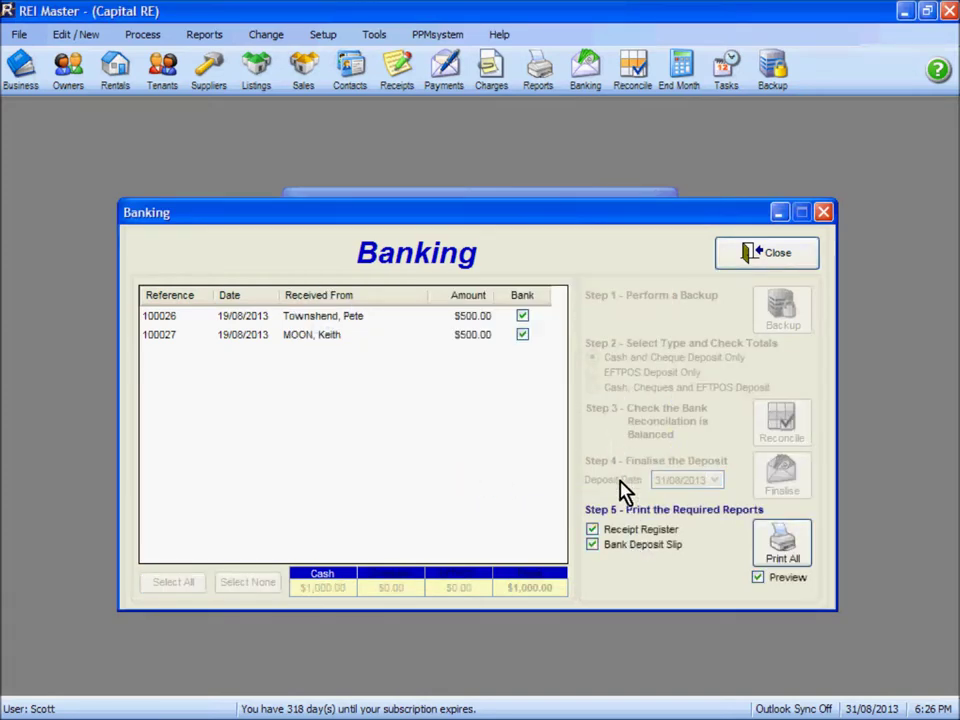
click(784, 550)
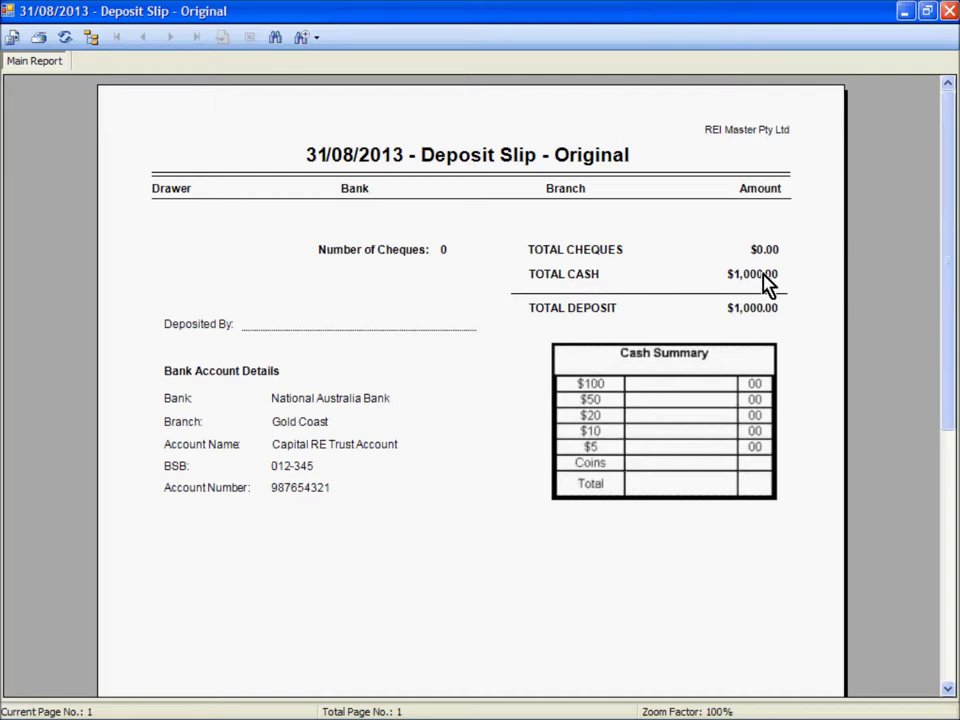
click(949, 14)
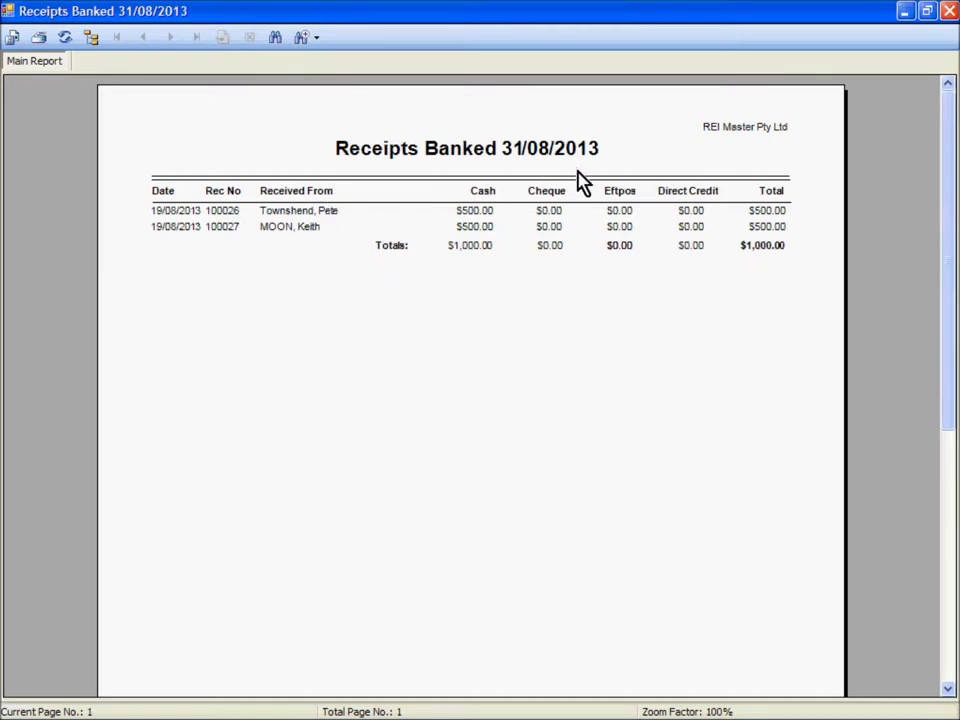
click(950, 12)
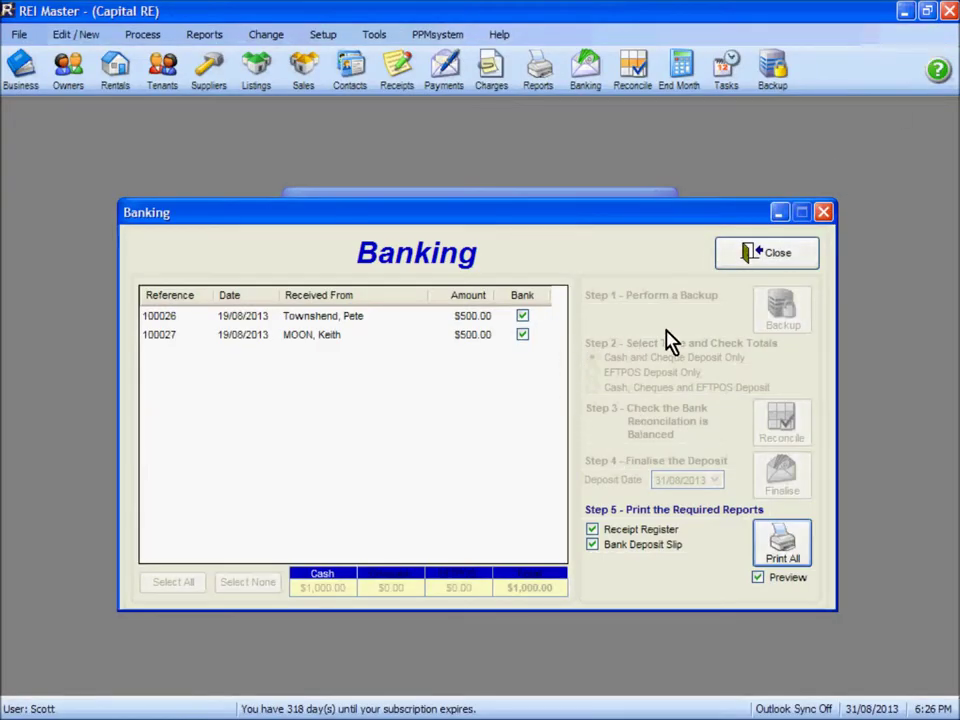
click(760, 253)
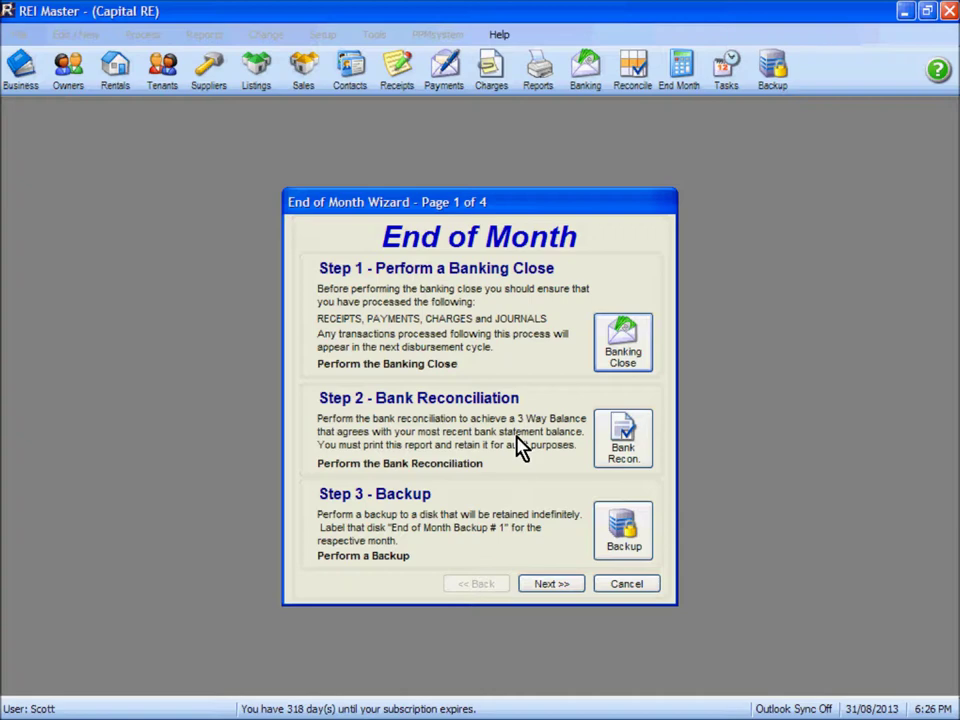
- In the month-end bank reconciliation, inspect the two 31/08/2013 transactions and mark the direct credit as reconciled
click(623, 440)
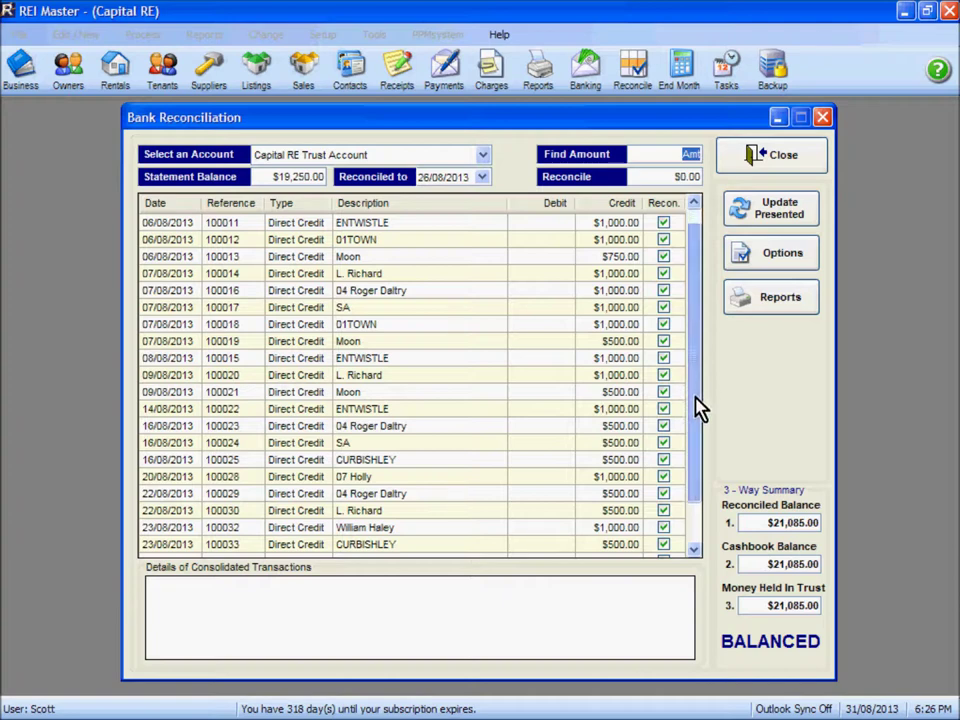
drag(700, 408, 696, 443)
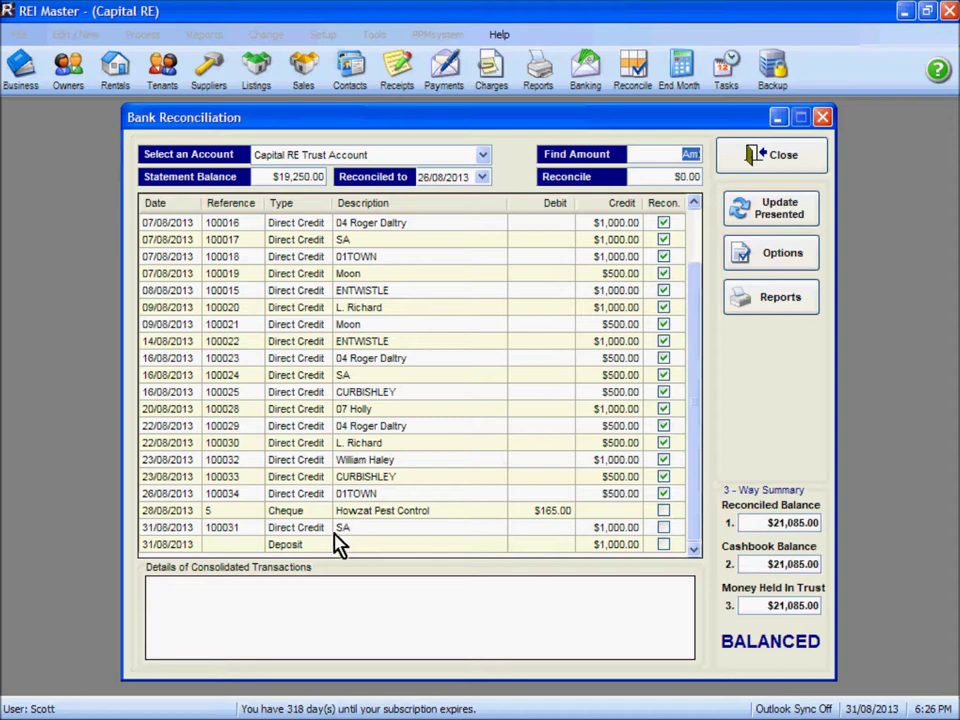
click(211, 530)
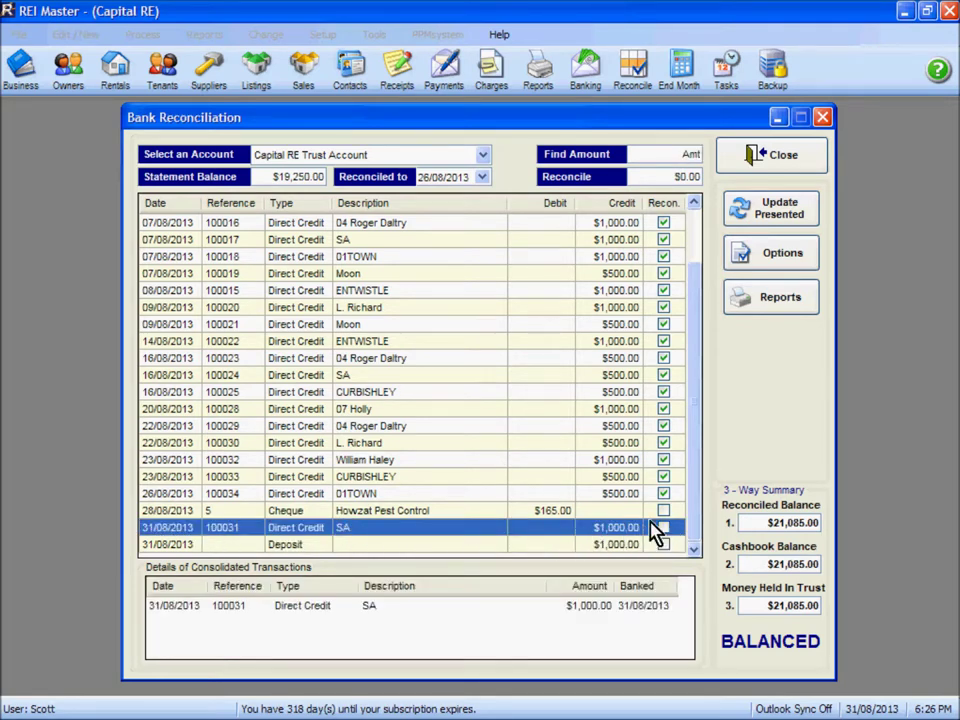
click(306, 547)
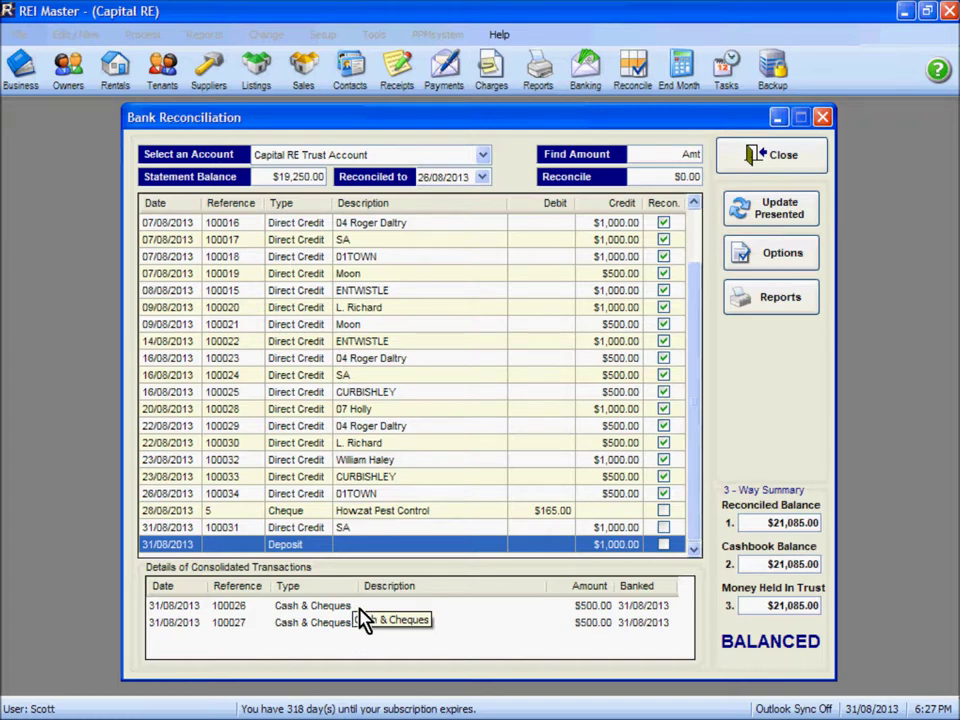
click(465, 530)
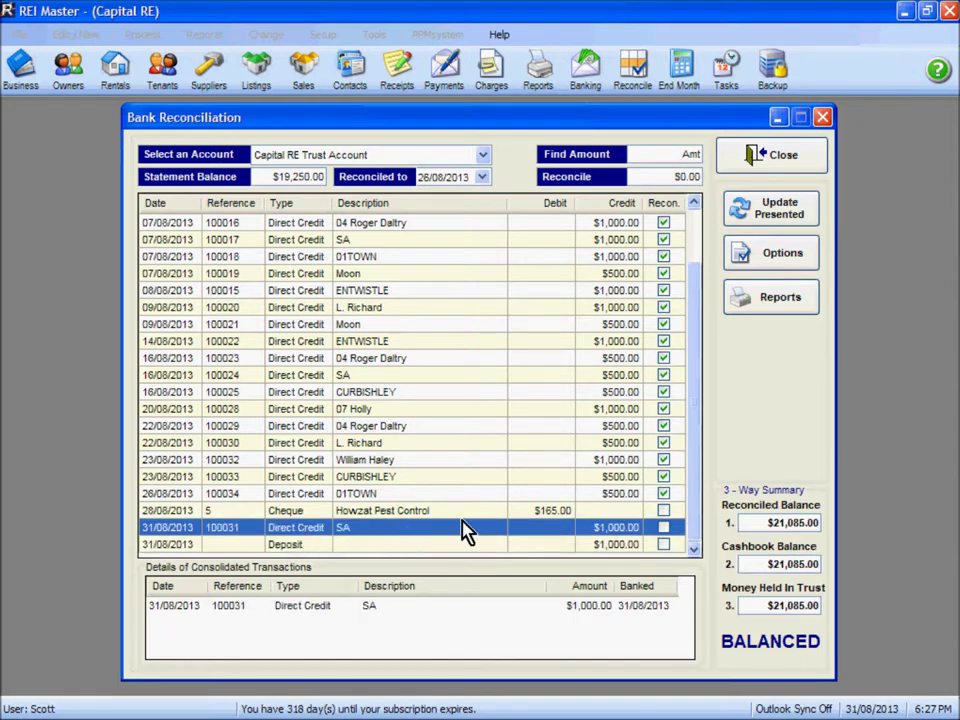
click(663, 527)
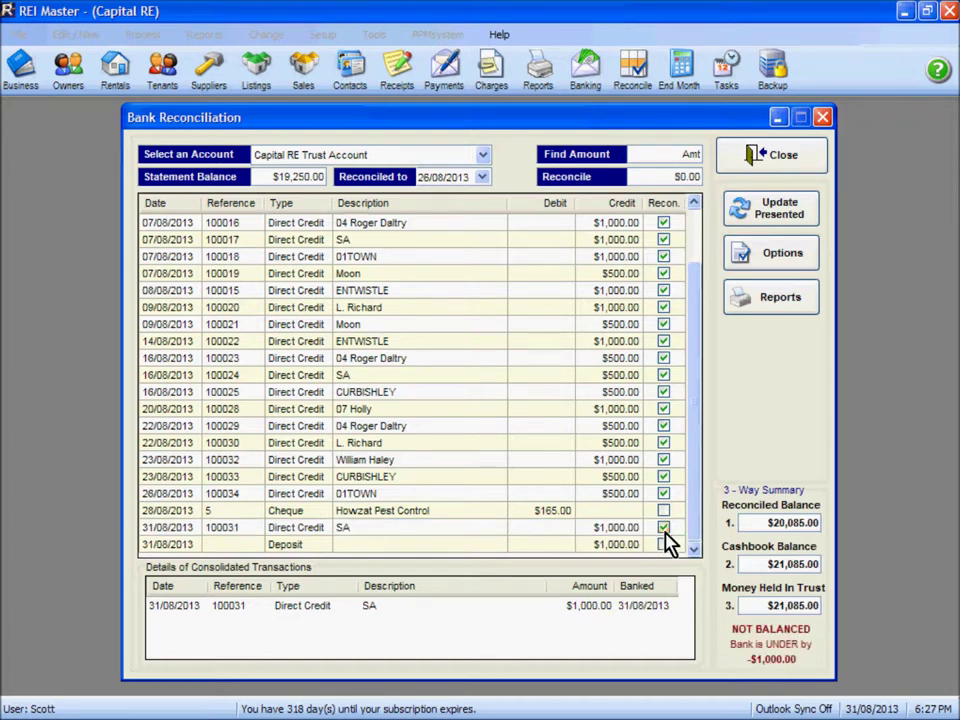
- Set the statement balance to $20,250.00 and the reconciled-to date to 31/08/2013
click(270, 177)
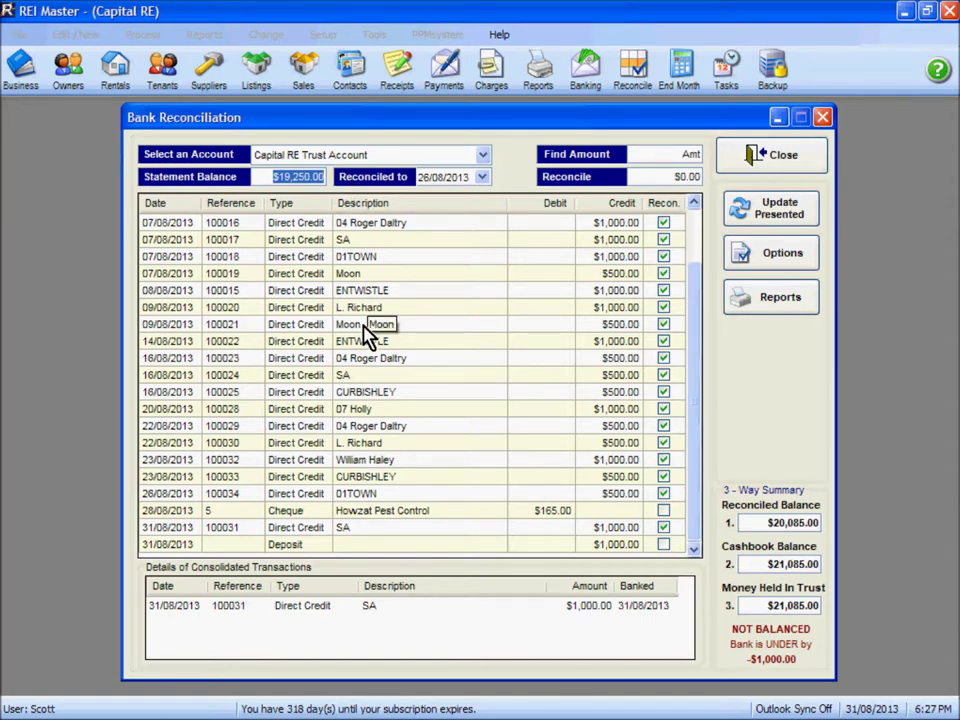
text(20250)
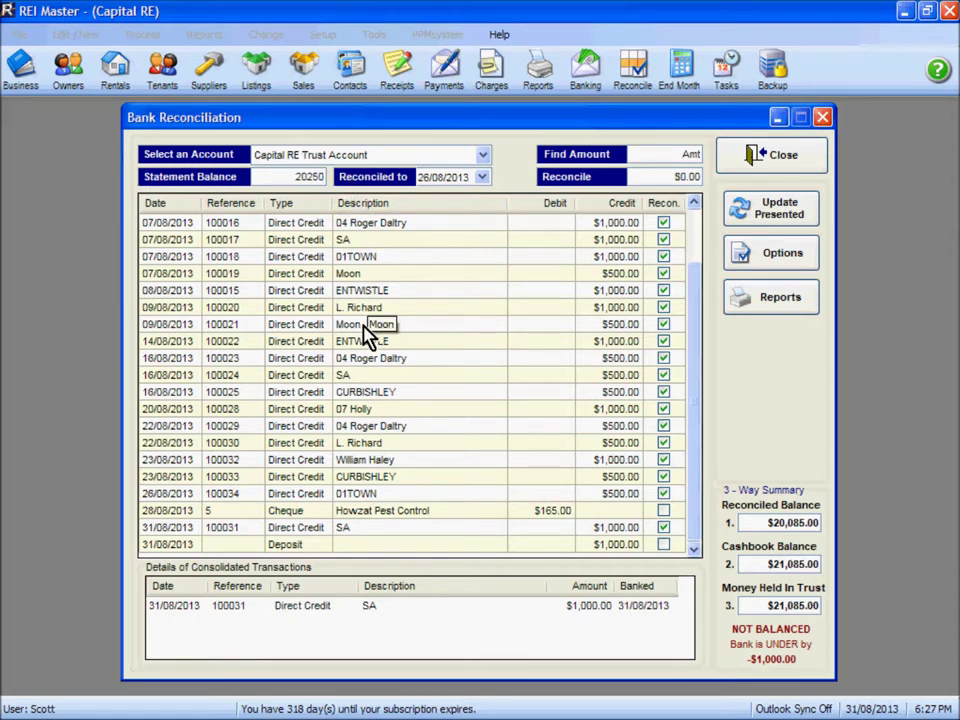
key(Tab)
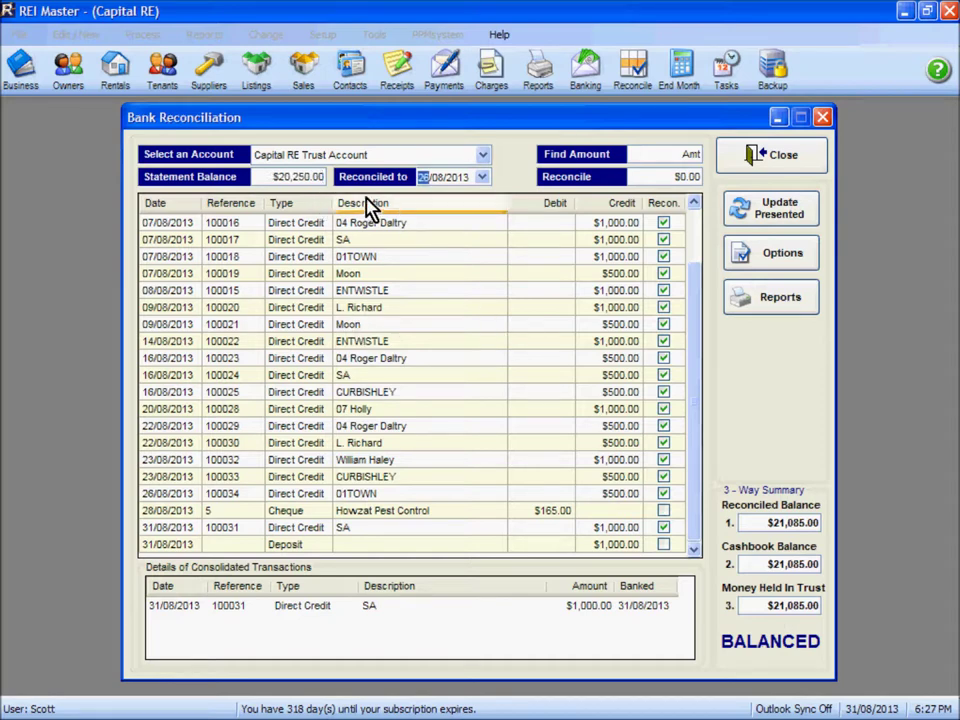
click(482, 177)
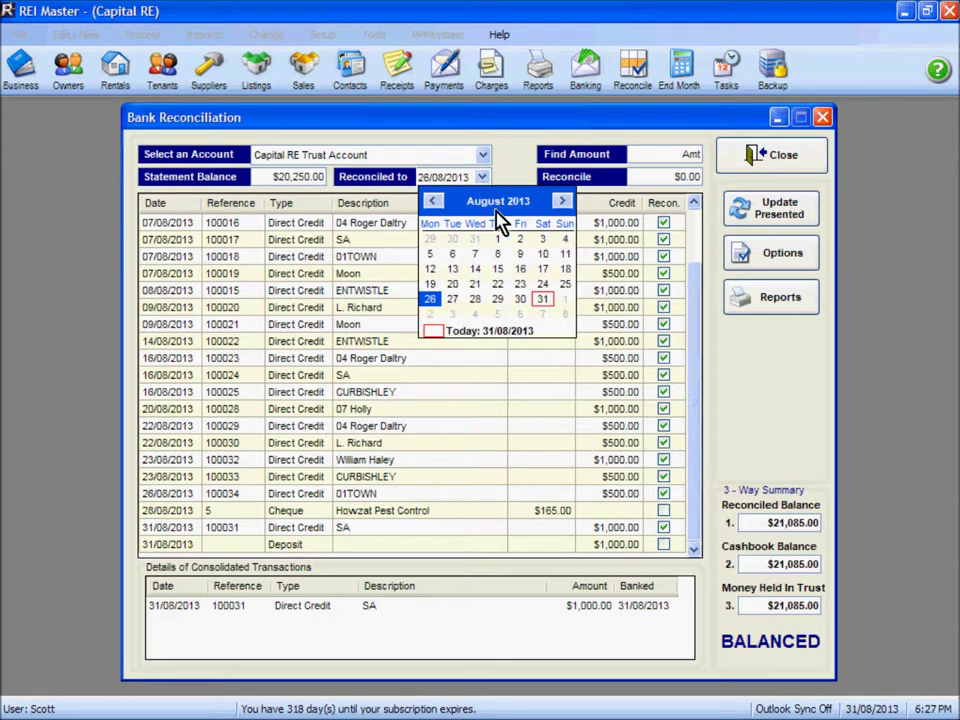
click(543, 302)
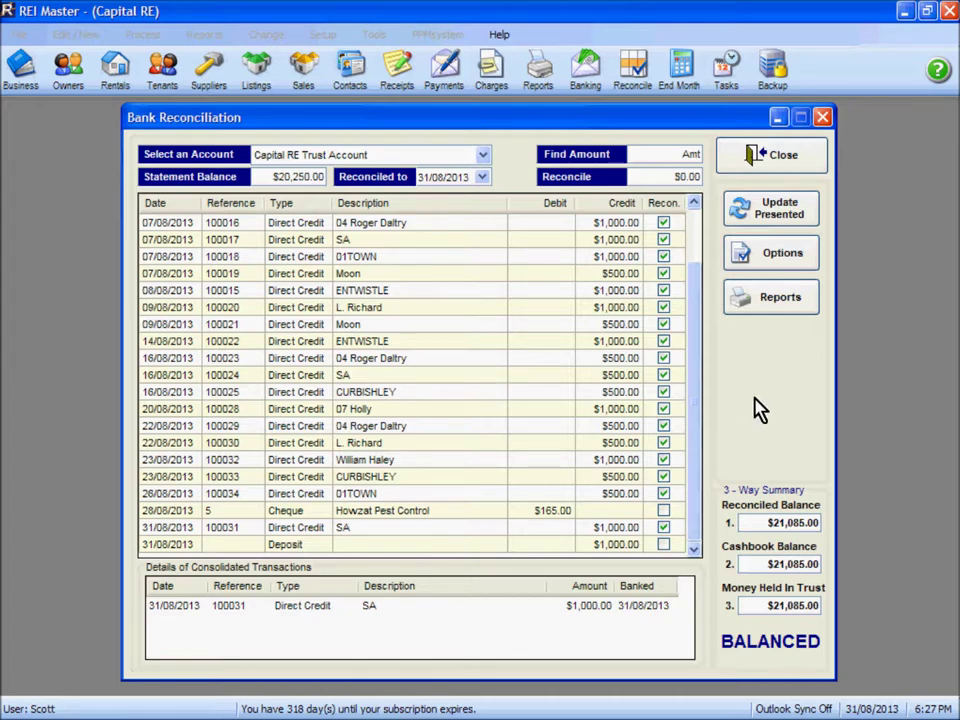
- Begin exporting all reconciliation reports and create a destination folder named Aug 2013 EOM inside REI Master Backups on Lexar (G:)
click(772, 298)
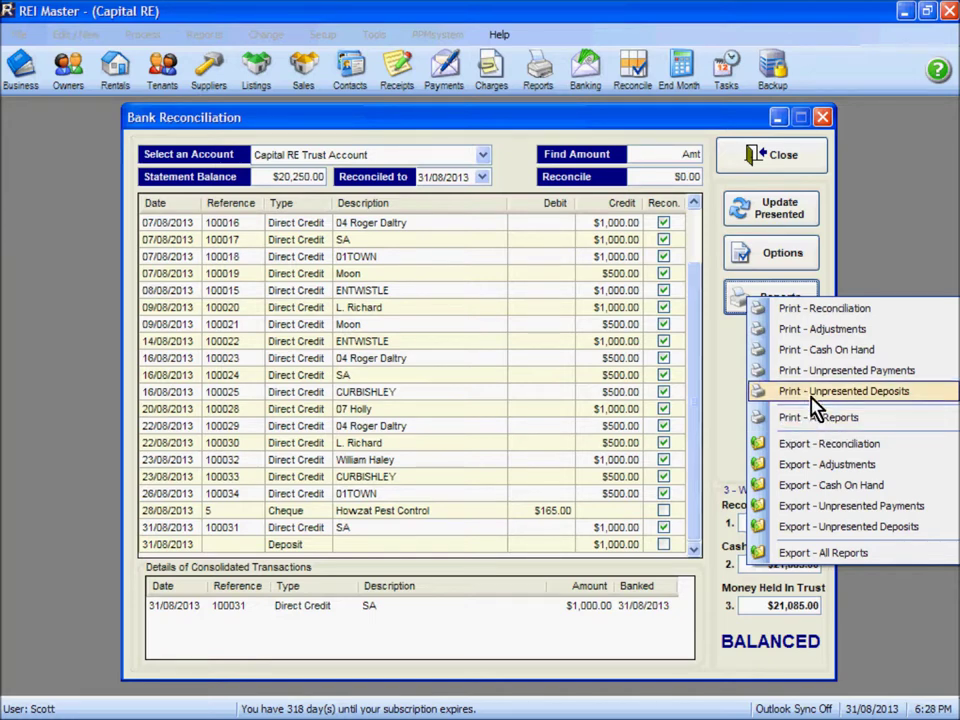
click(795, 553)
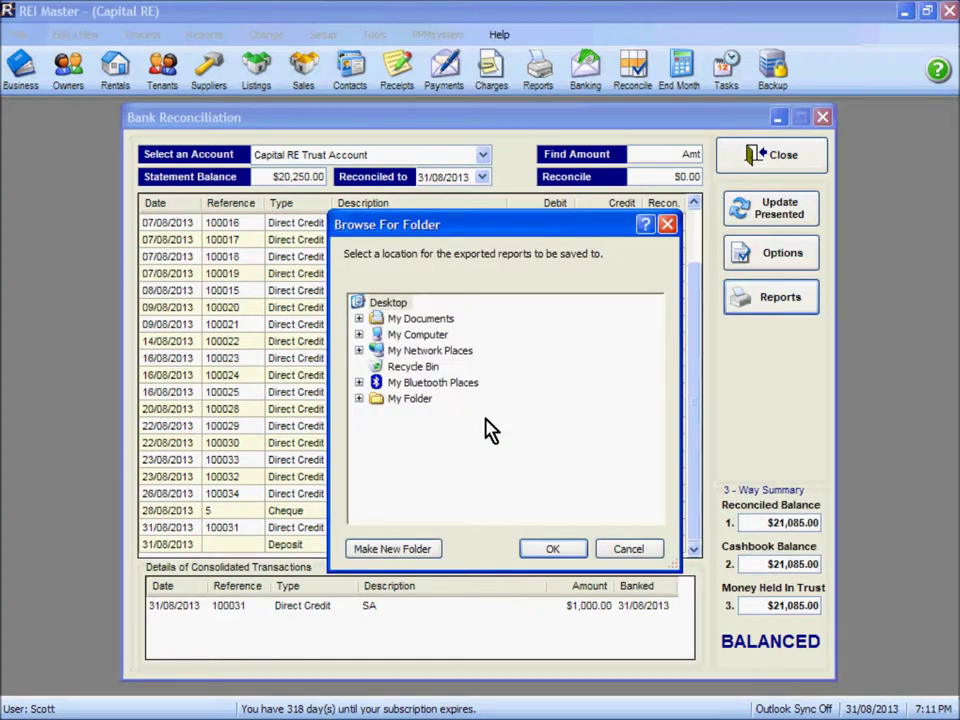
click(359, 335)
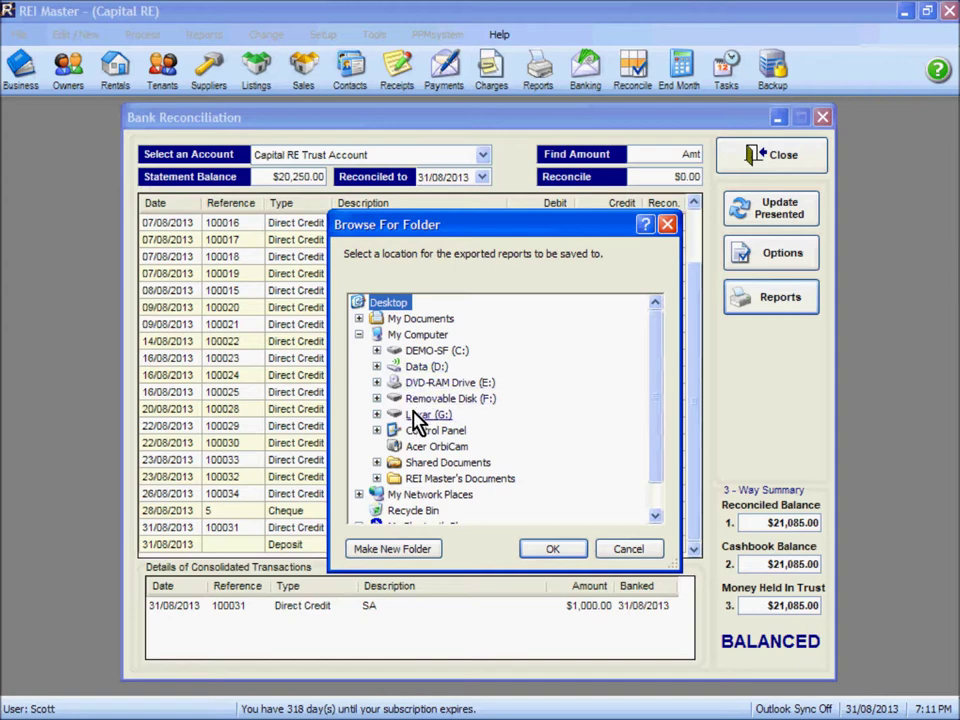
click(377, 414)
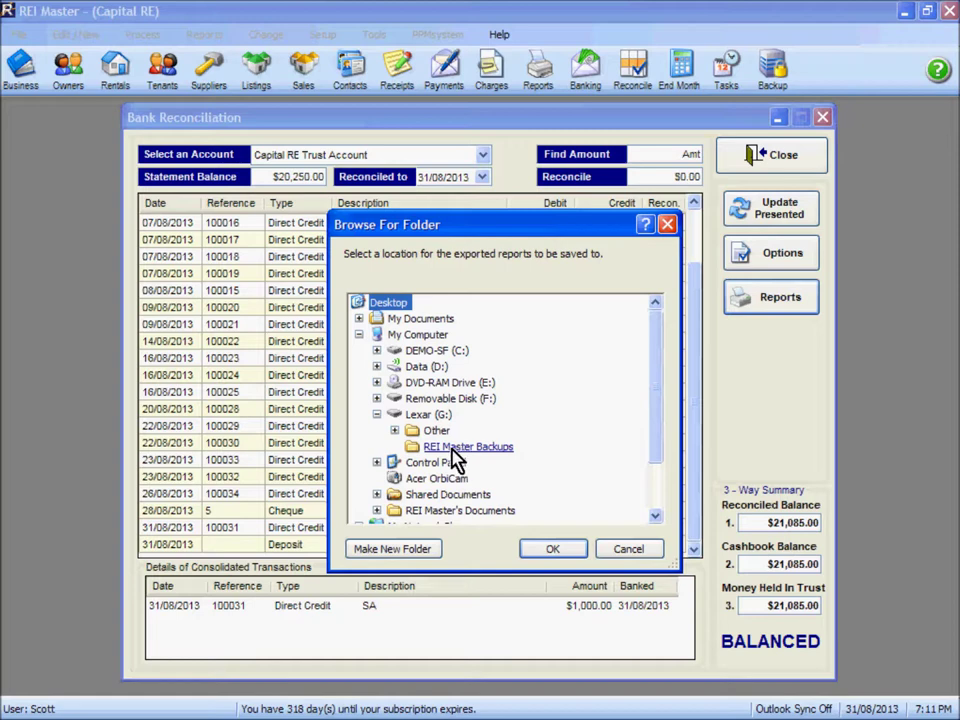
click(452, 448)
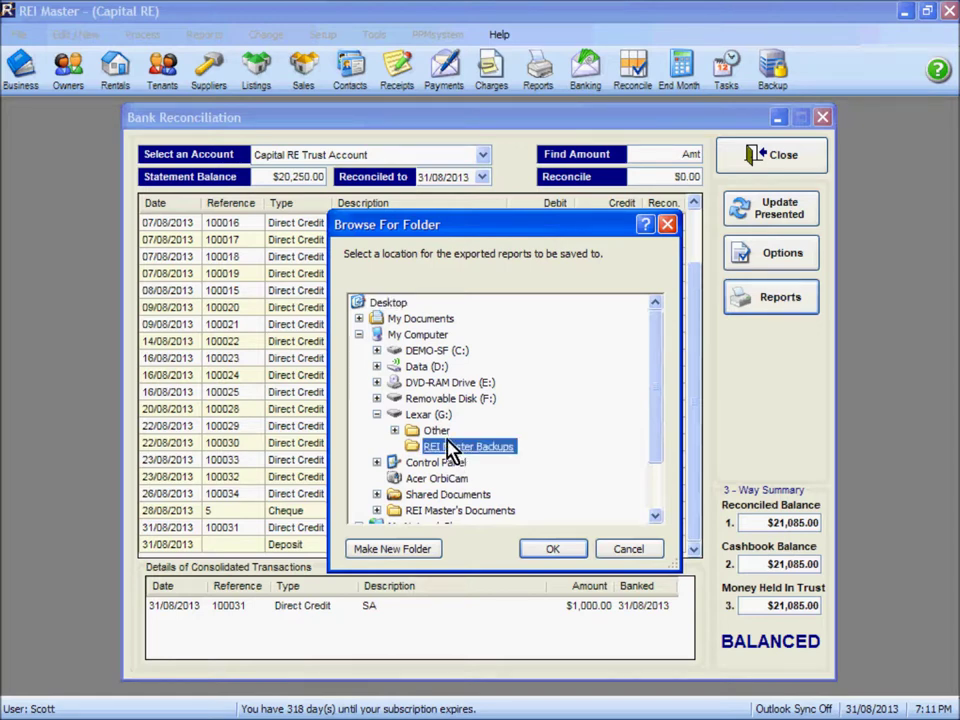
click(421, 550)
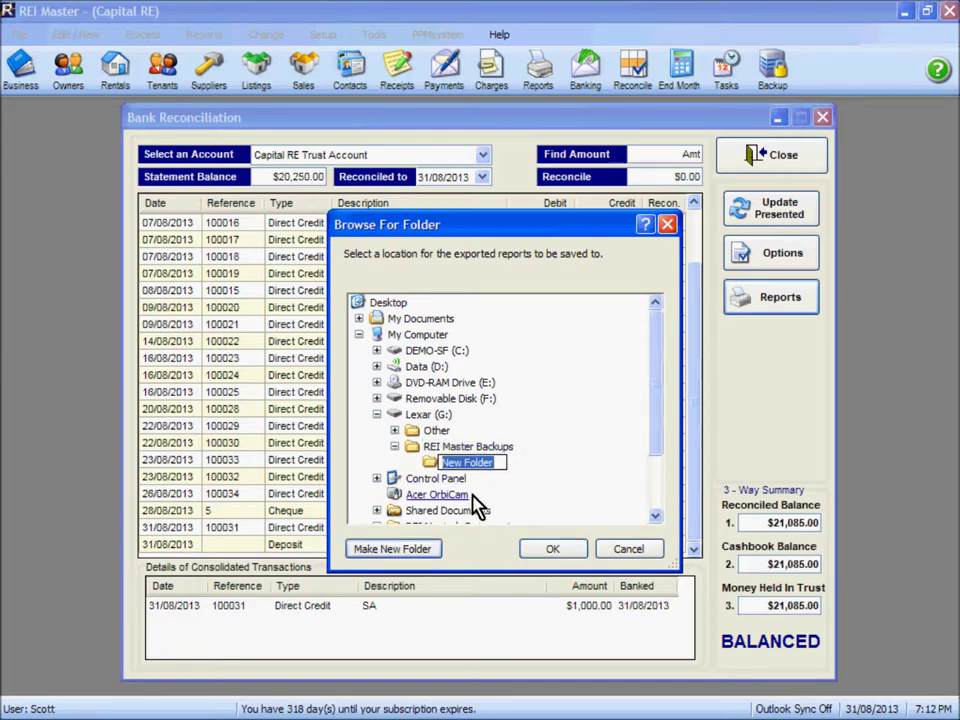
text(A)
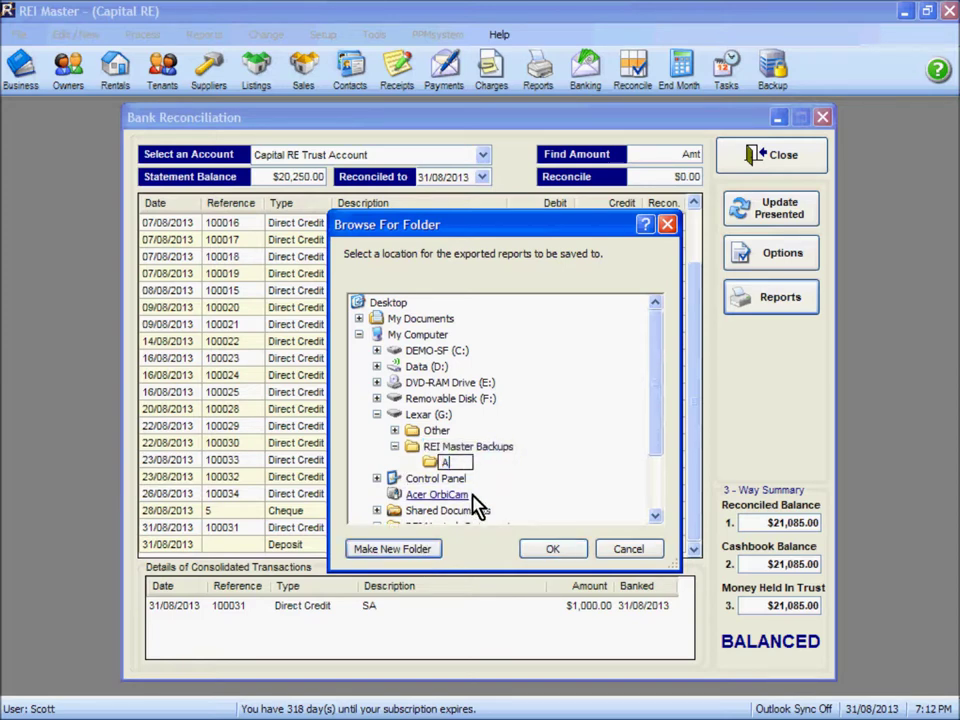
text(ug 2013 EOM)
key(Return)
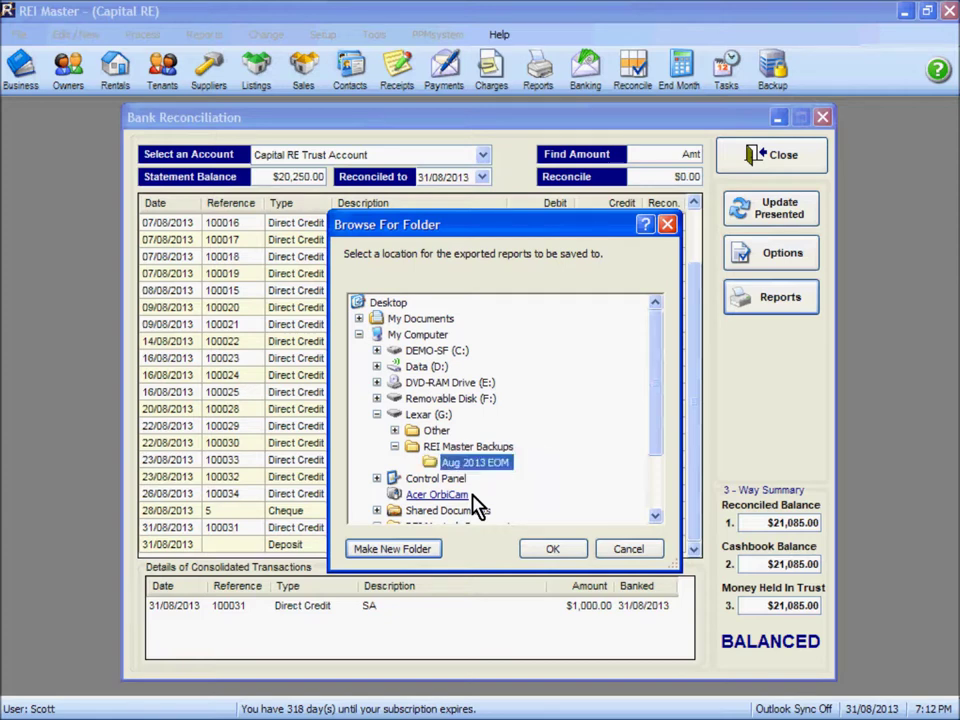
- Export all the reconciliation reports into the Aug 2013 EOM folder and acknowledge the completed export
click(505, 463)
click(548, 556)
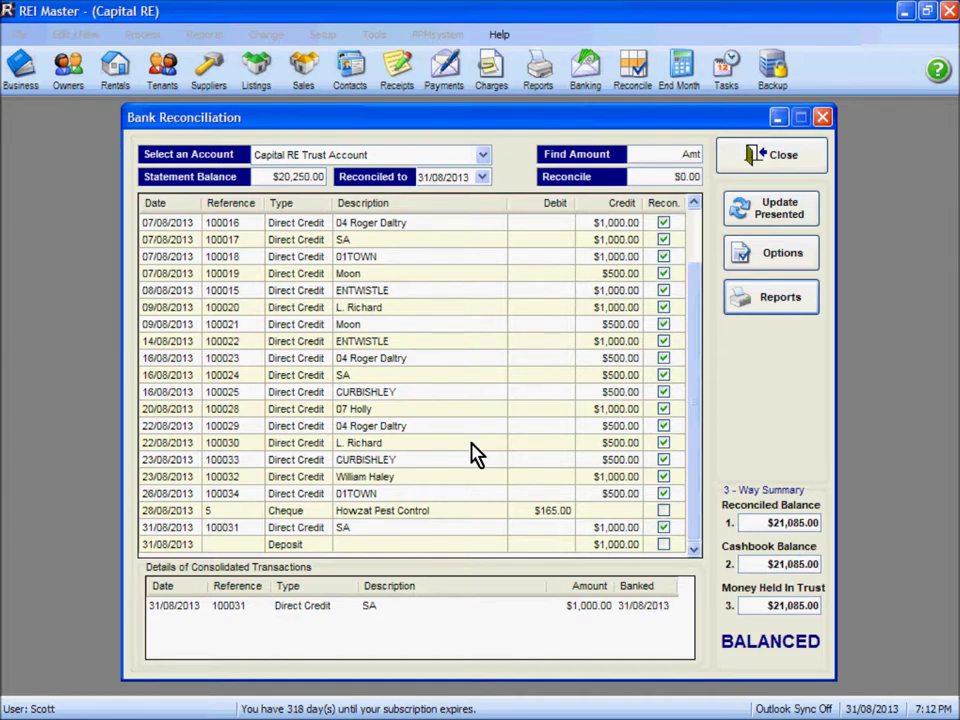
click(482, 428)
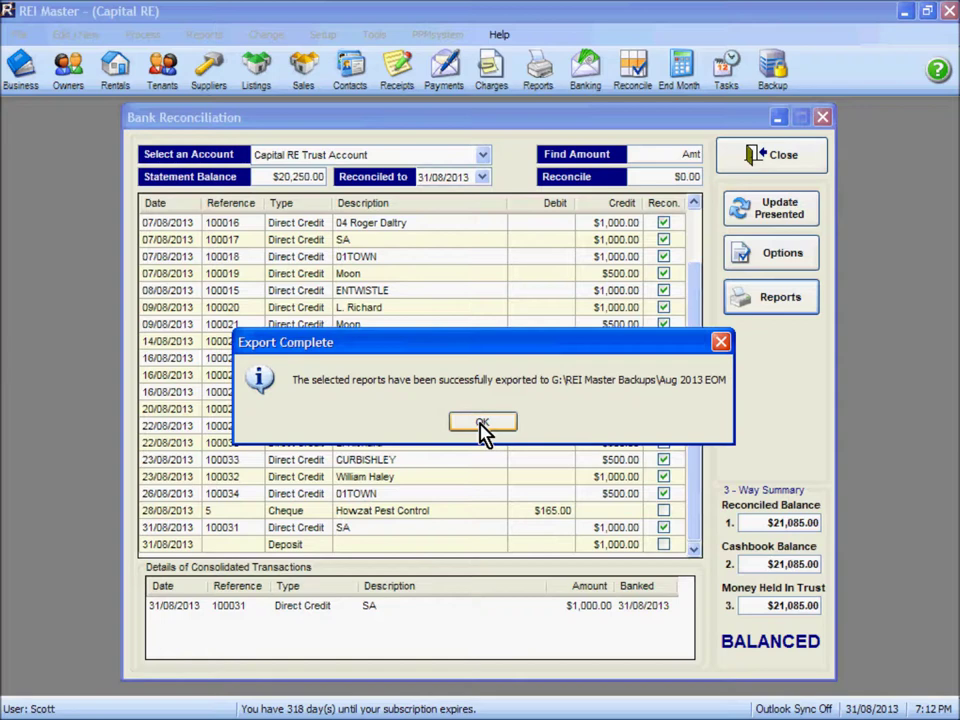
- Switch to Windows Explorer, check the exported reconciliation PDFs in the Aug 2013 EOM folder, and return to REI Master
mouse_move(300, 705)
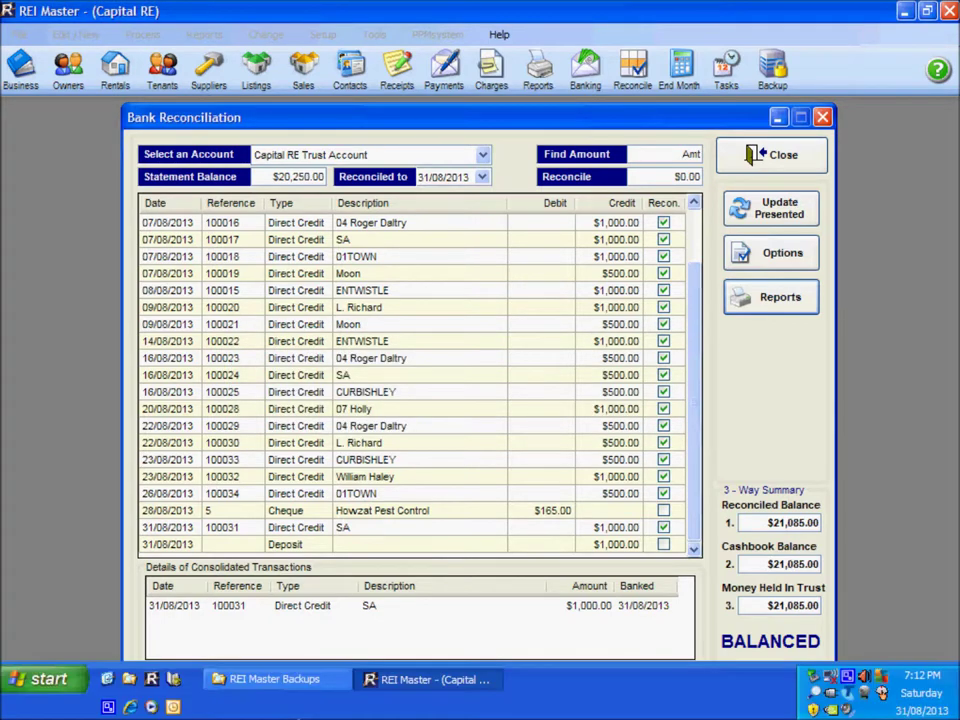
click(285, 685)
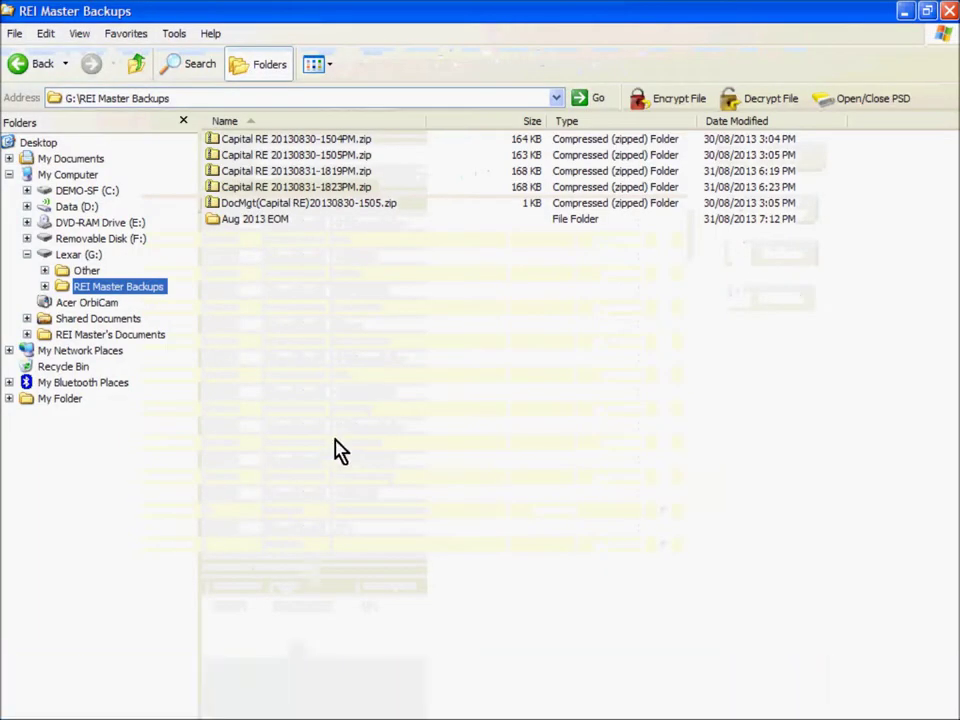
double_click(253, 219)
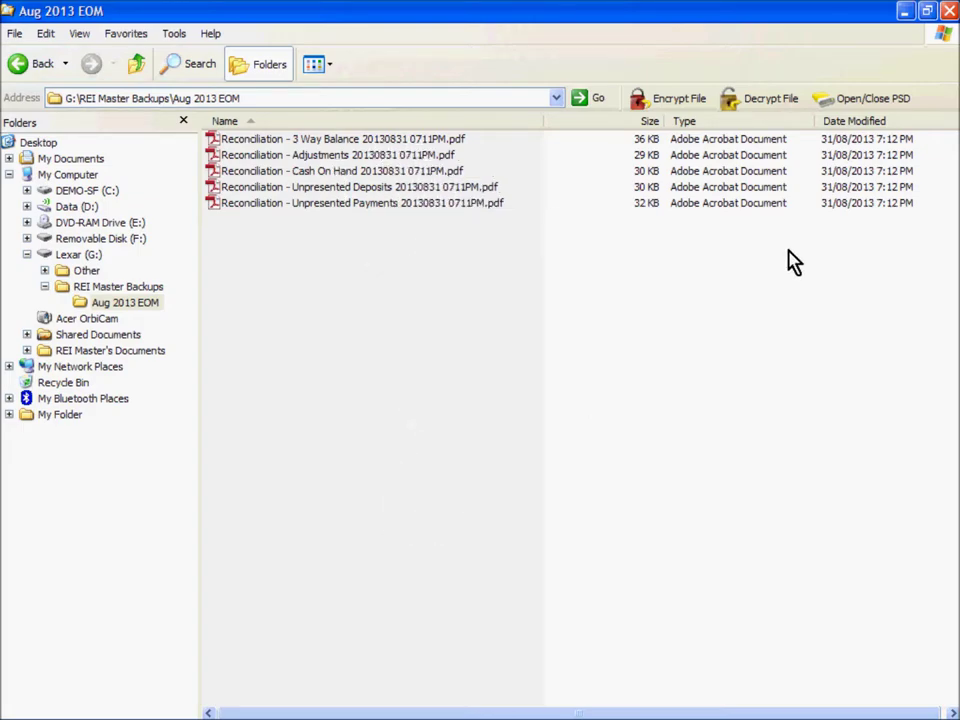
click(906, 13)
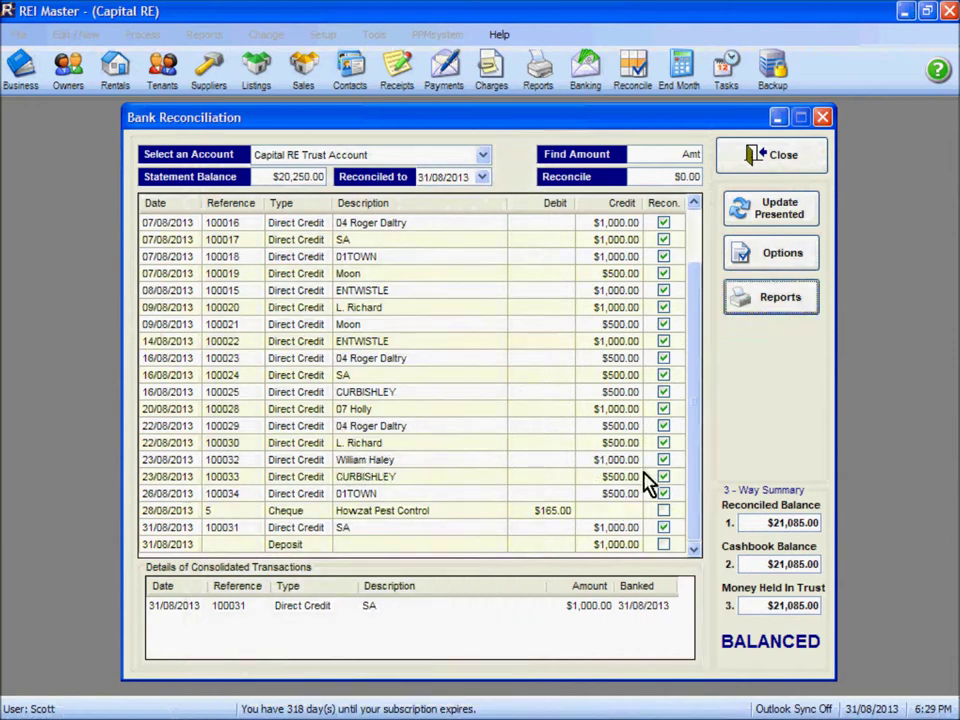
- Update the presented transactions in the bank reconciliation, confirm the update, and close the reconciliation
click(776, 303)
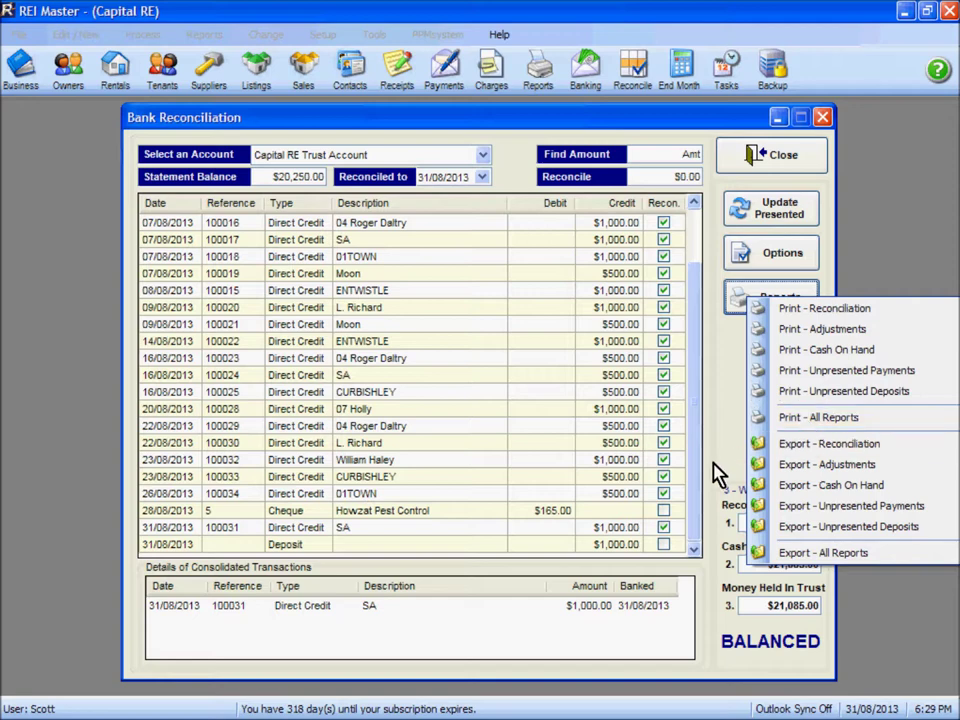
click(503, 130)
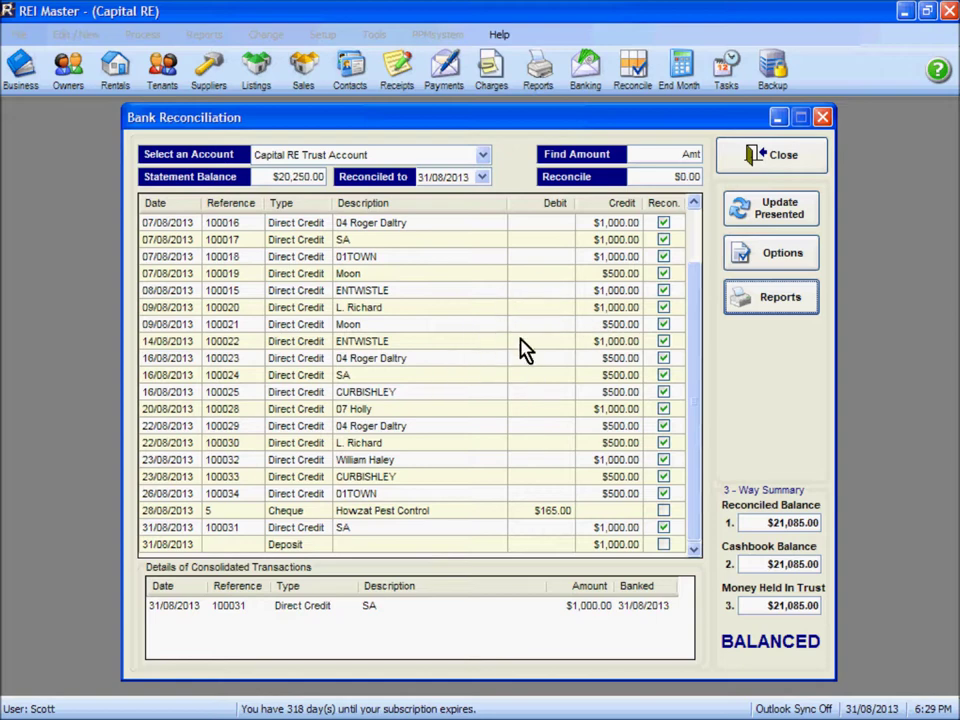
click(770, 214)
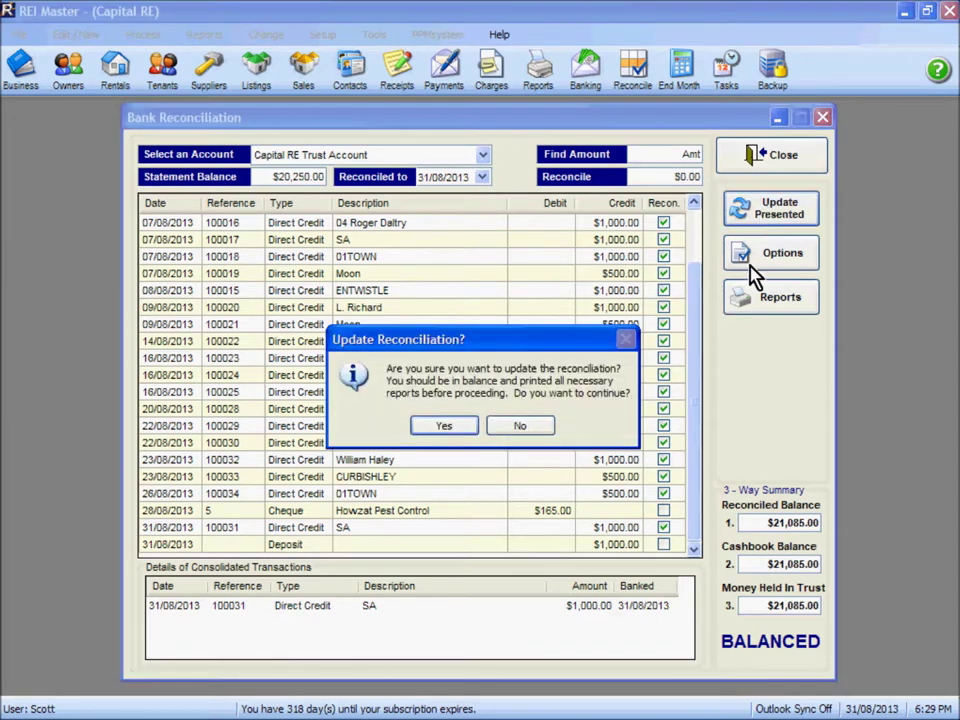
click(452, 433)
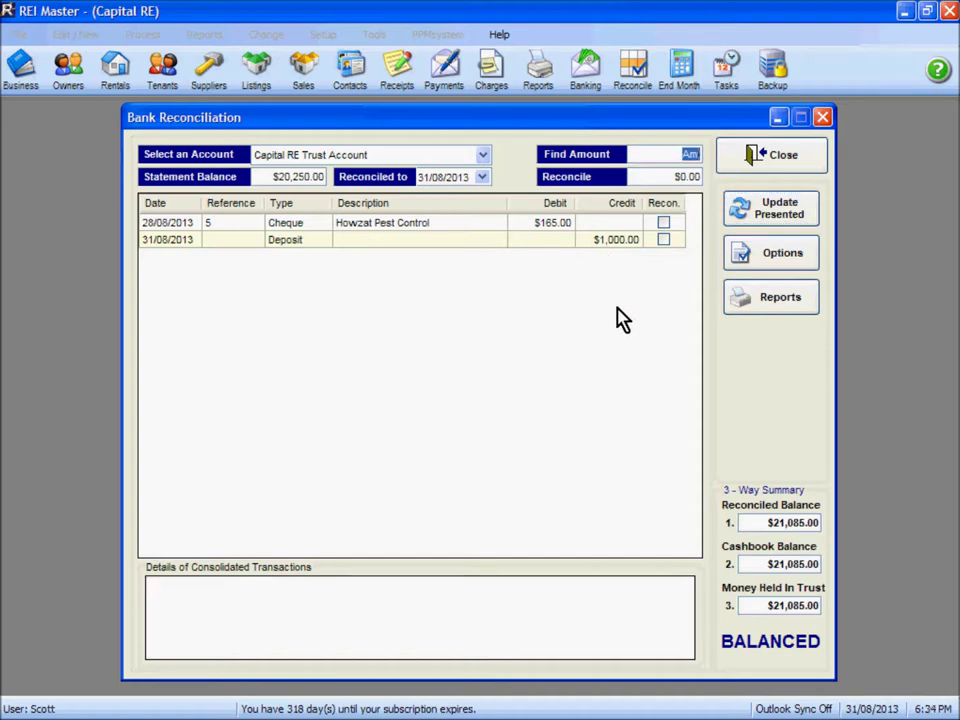
click(765, 157)
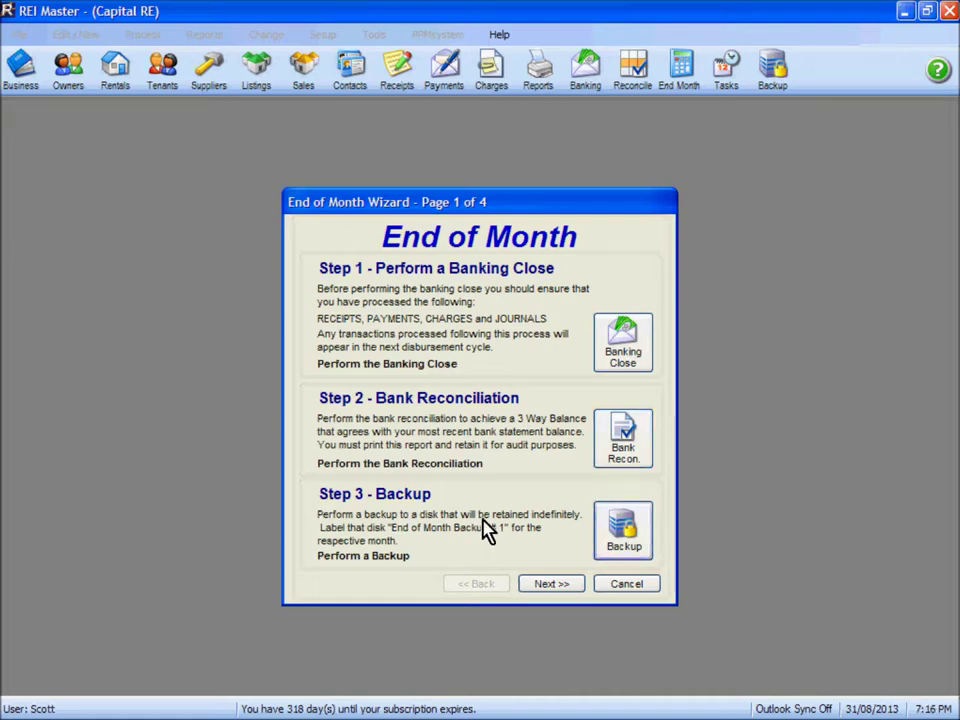
- Open the month-end backup from the wizard and select G:\REI Master Backups\Aug 2013 EOM as its new directory
click(627, 543)
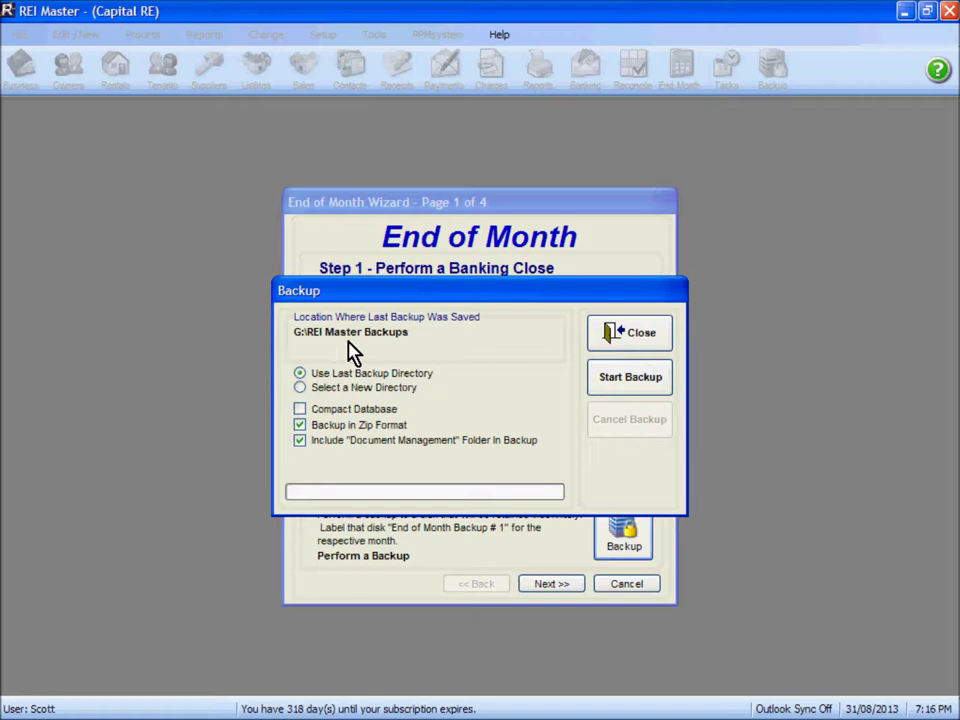
click(300, 389)
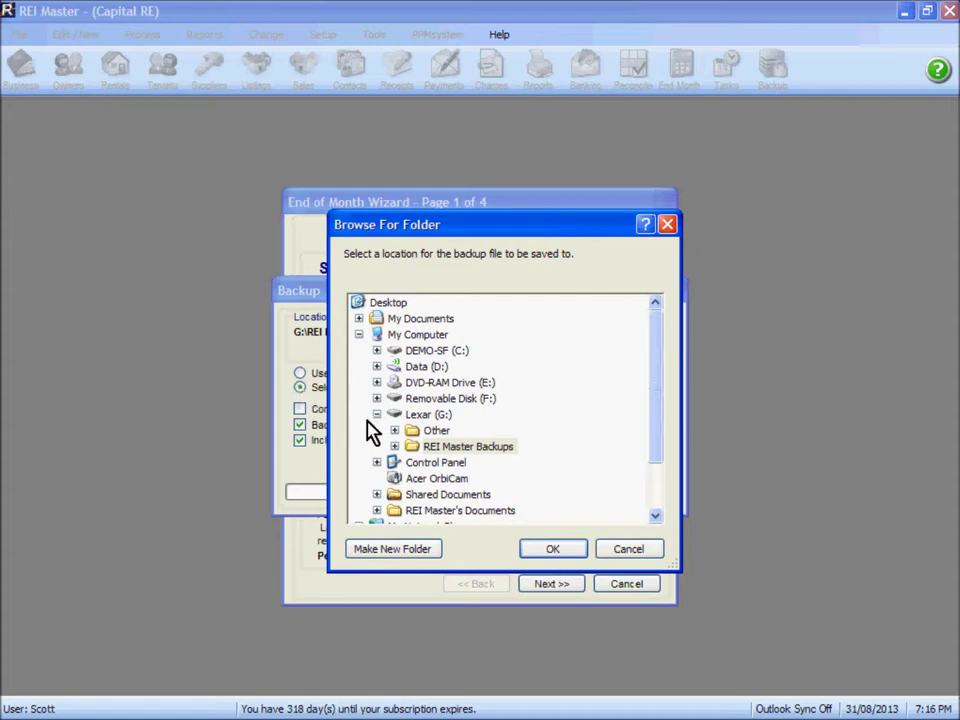
double_click(458, 450)
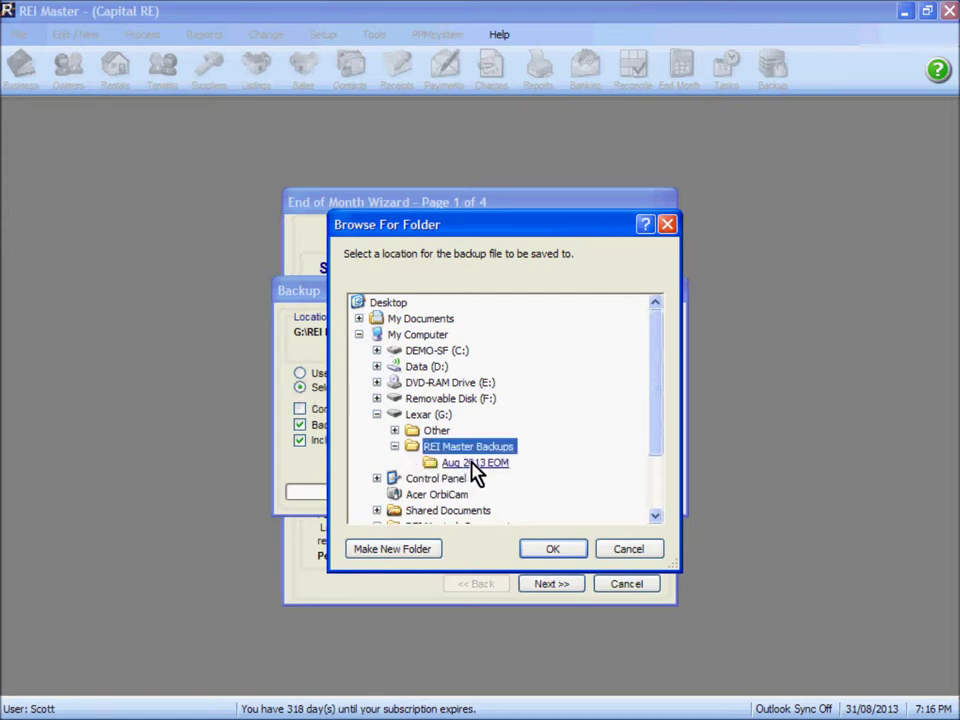
click(473, 468)
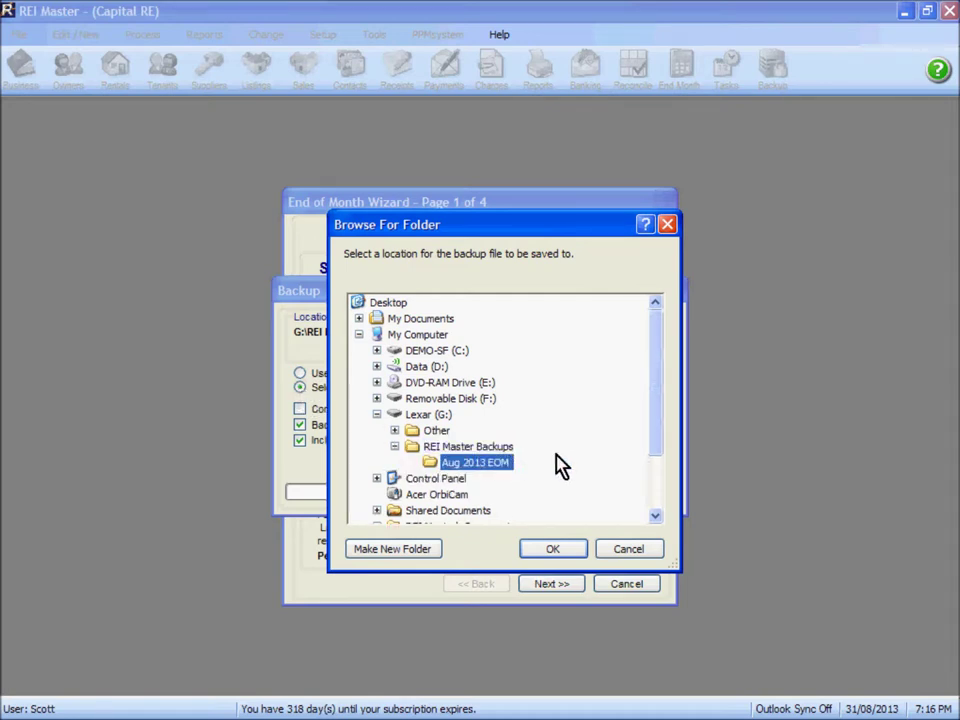
click(553, 551)
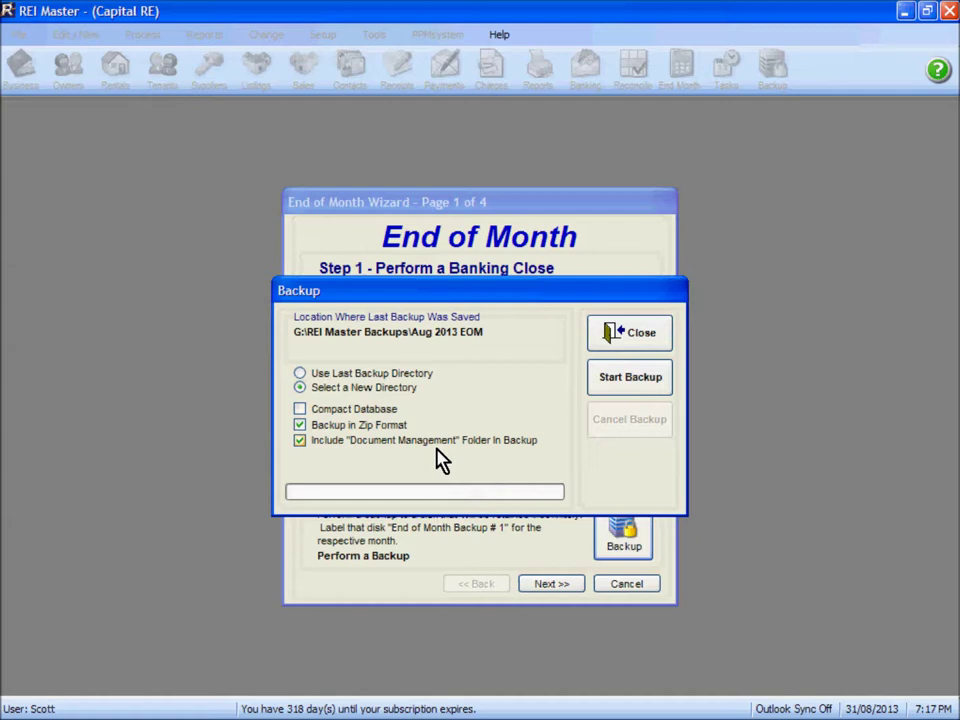
- Run the zip-format backup including the Document Management folder, and acknowledge its completion
click(632, 382)
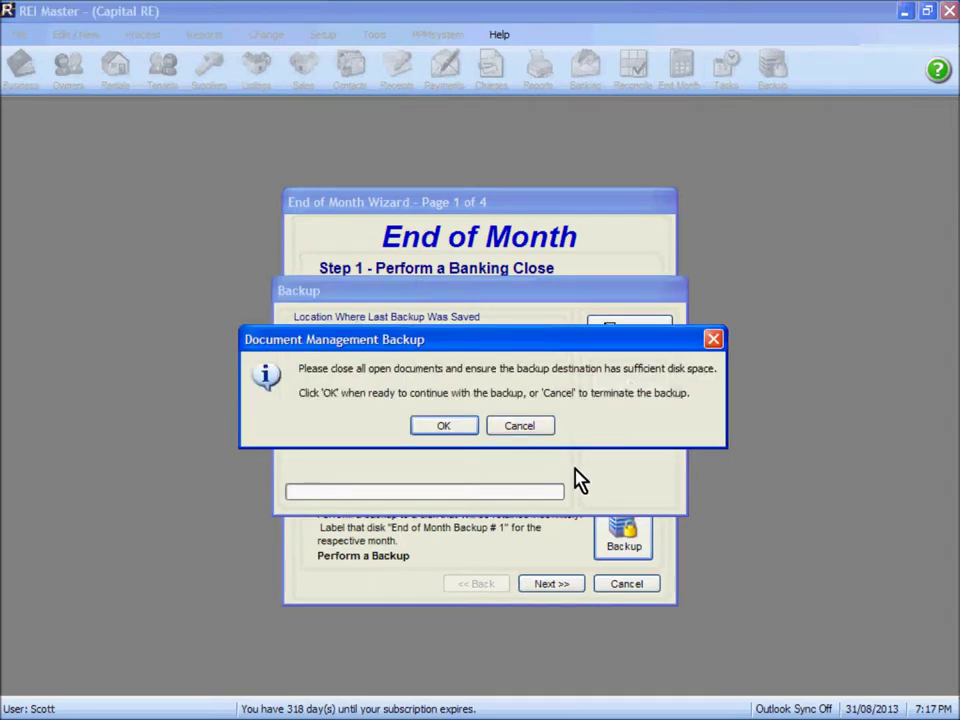
click(444, 424)
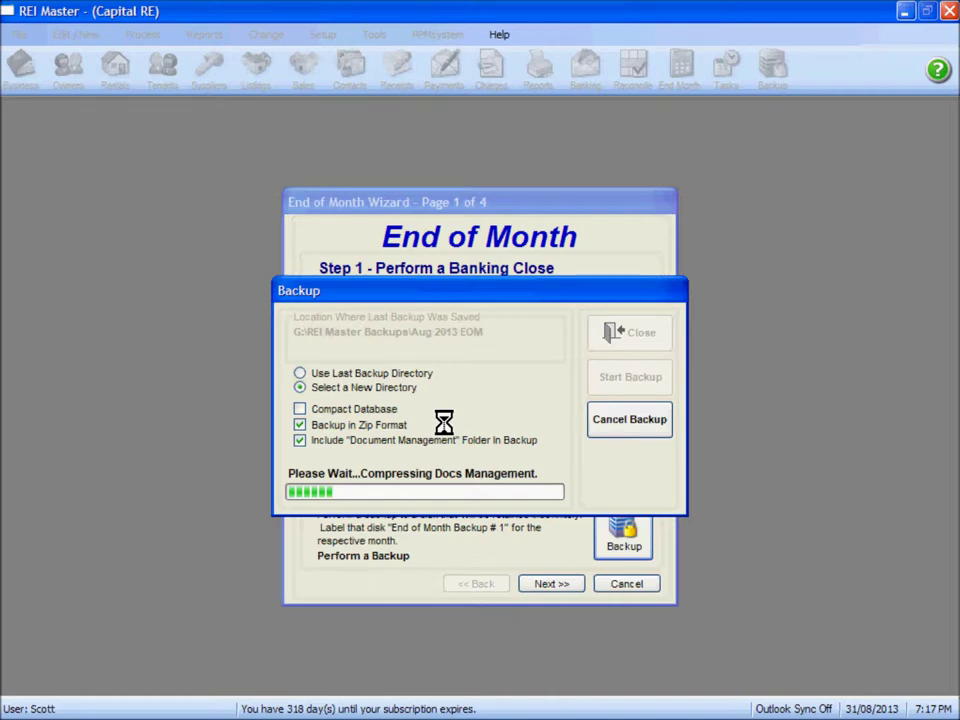
click(466, 425)
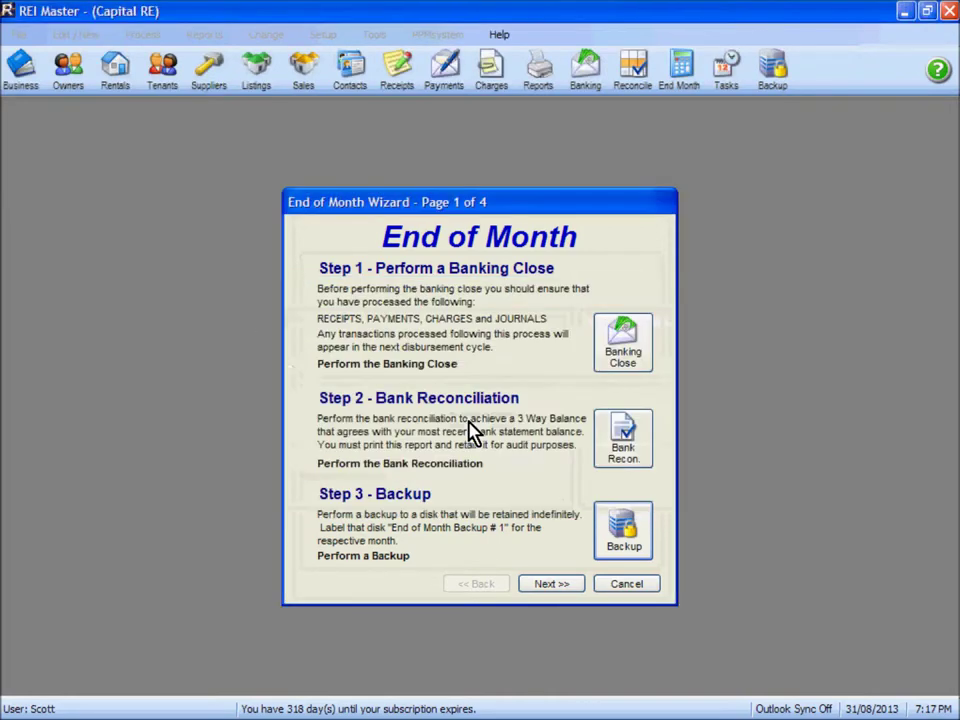
- Switch to Windows Explorer, check the database and document management backup zips in Aug 2013 EOM, and return to REI Master
mouse_move(300, 712)
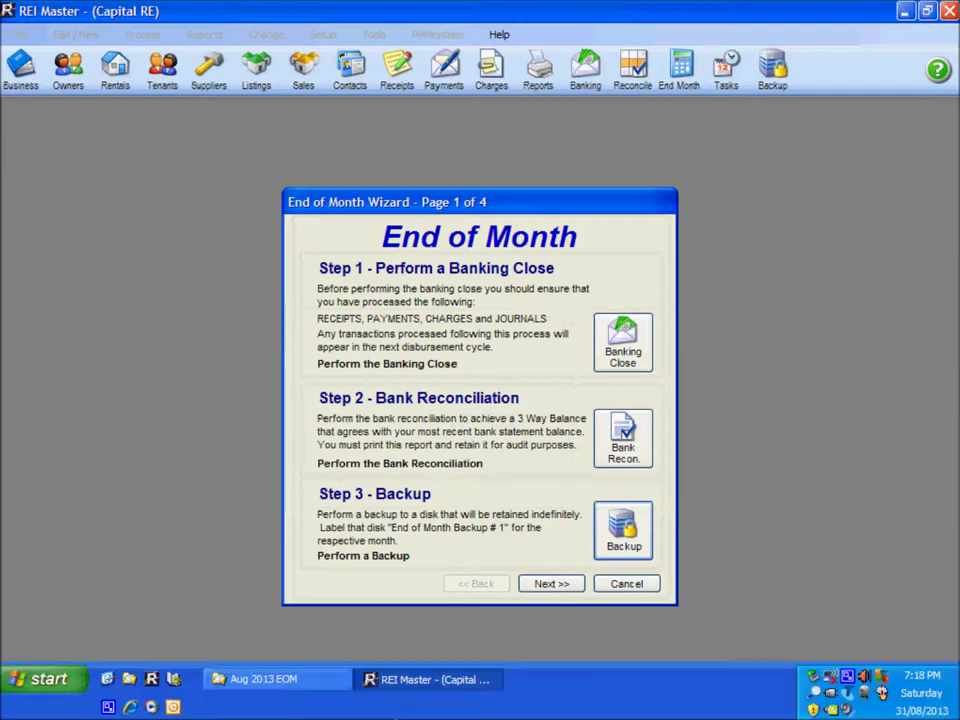
click(304, 686)
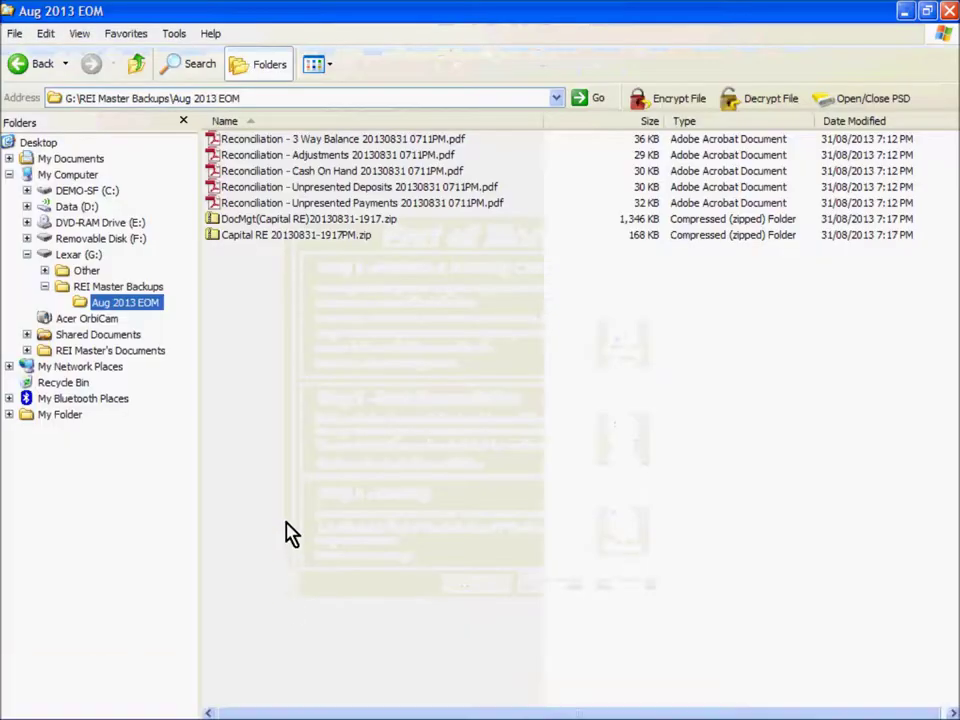
click(245, 236)
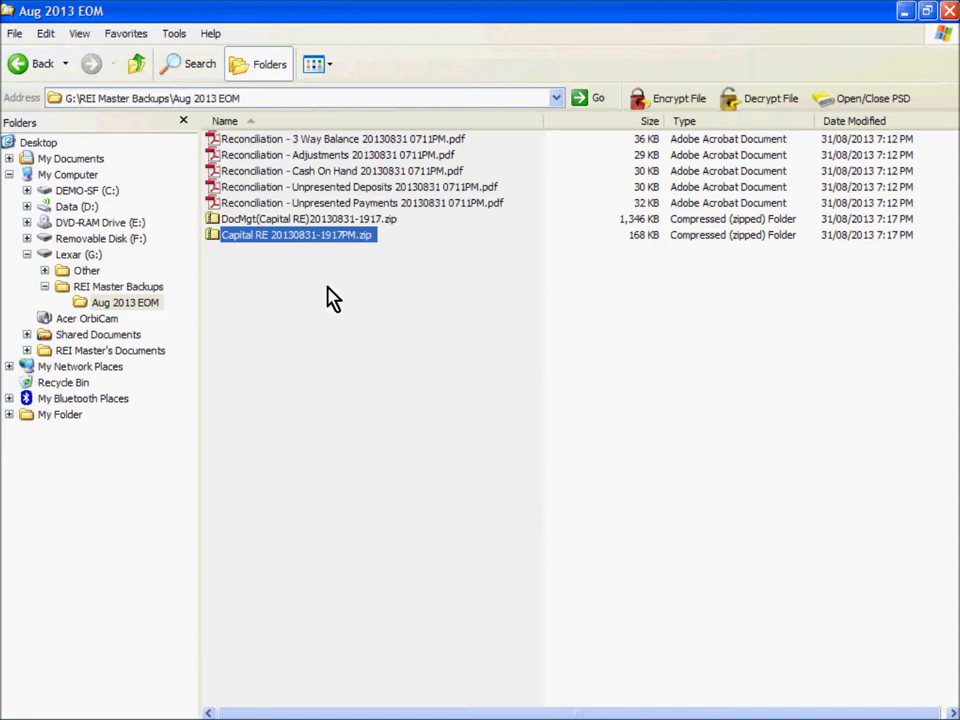
click(280, 220)
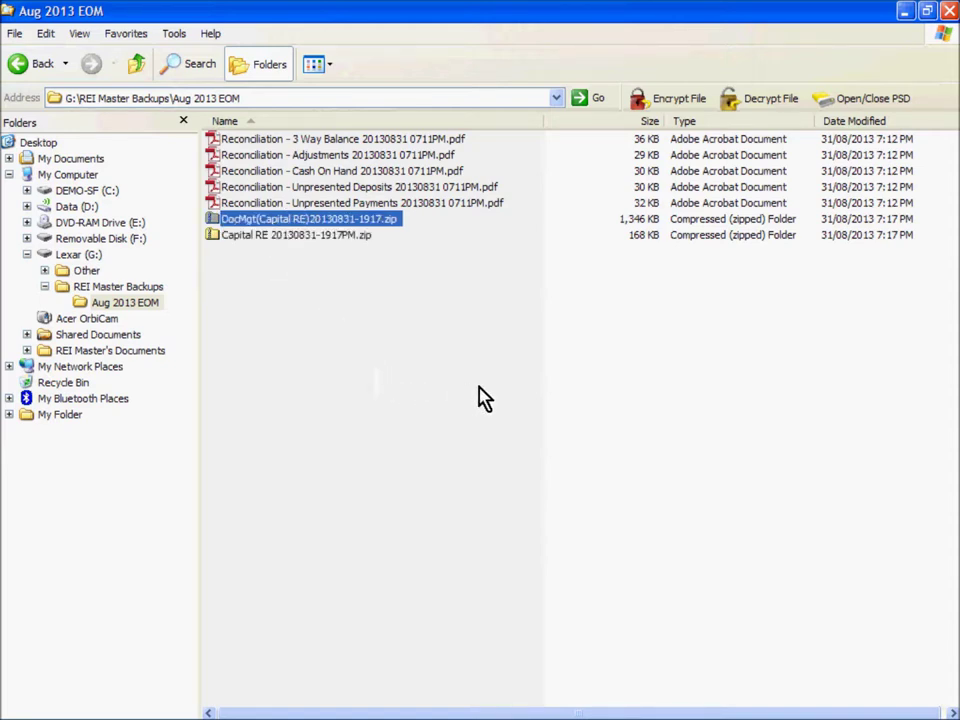
click(454, 690)
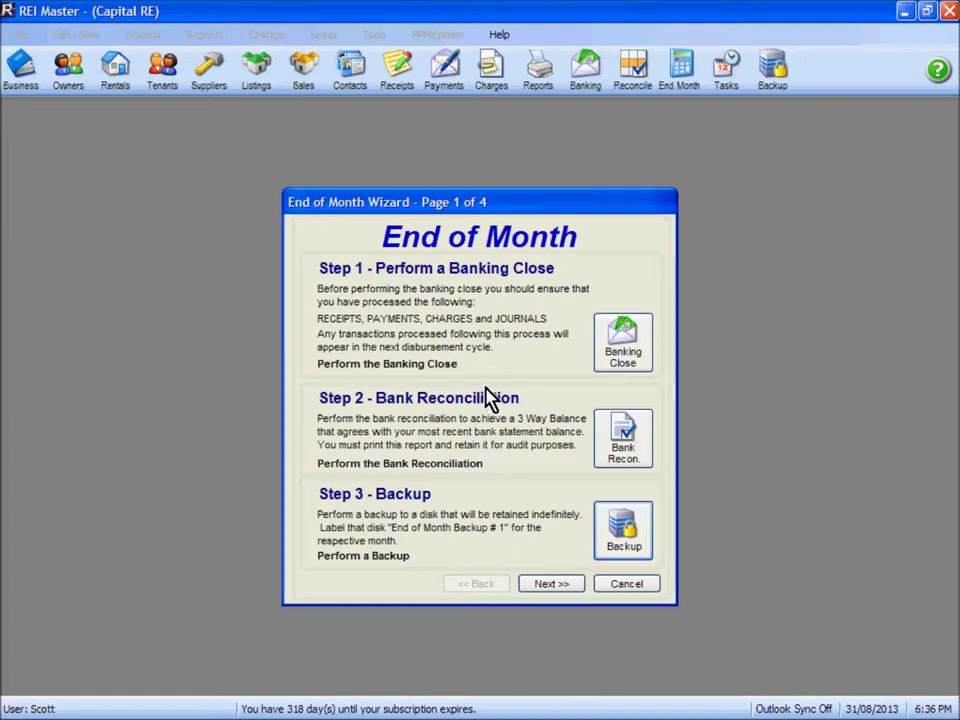
- Advance the wizard to Step 4 - Disbursement and acknowledge the 3 Way Balance with printed reports and the successful backup
click(549, 587)
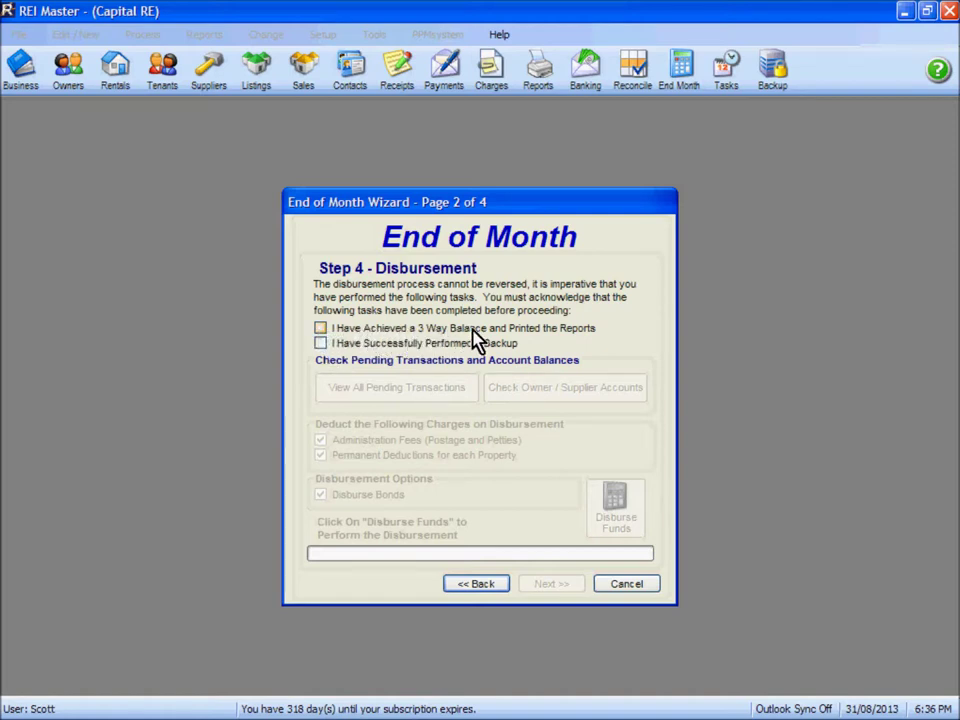
click(320, 329)
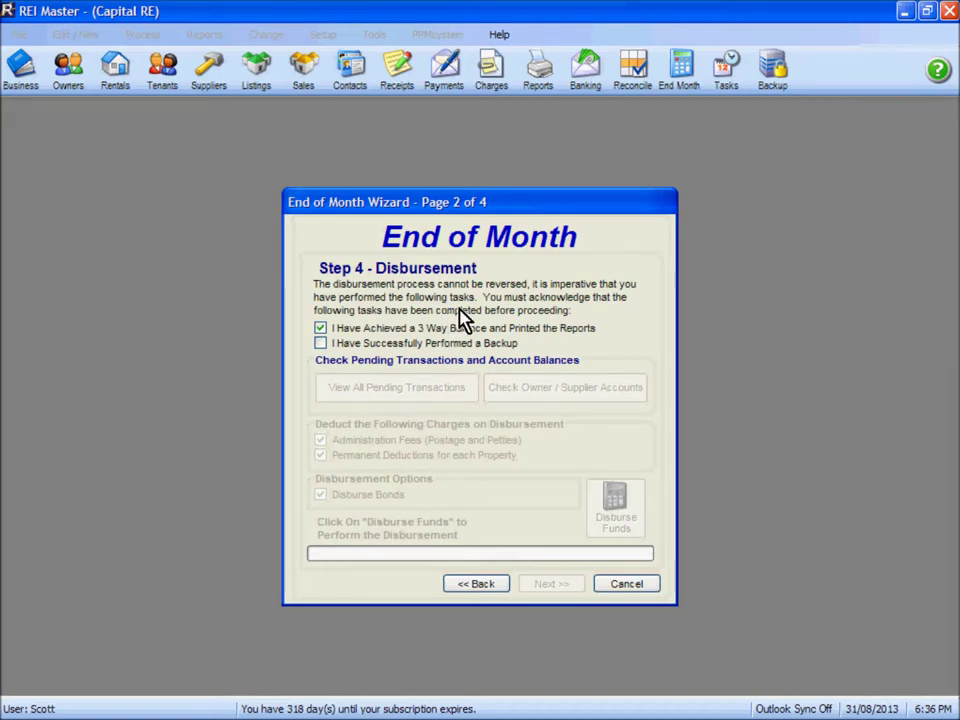
click(320, 343)
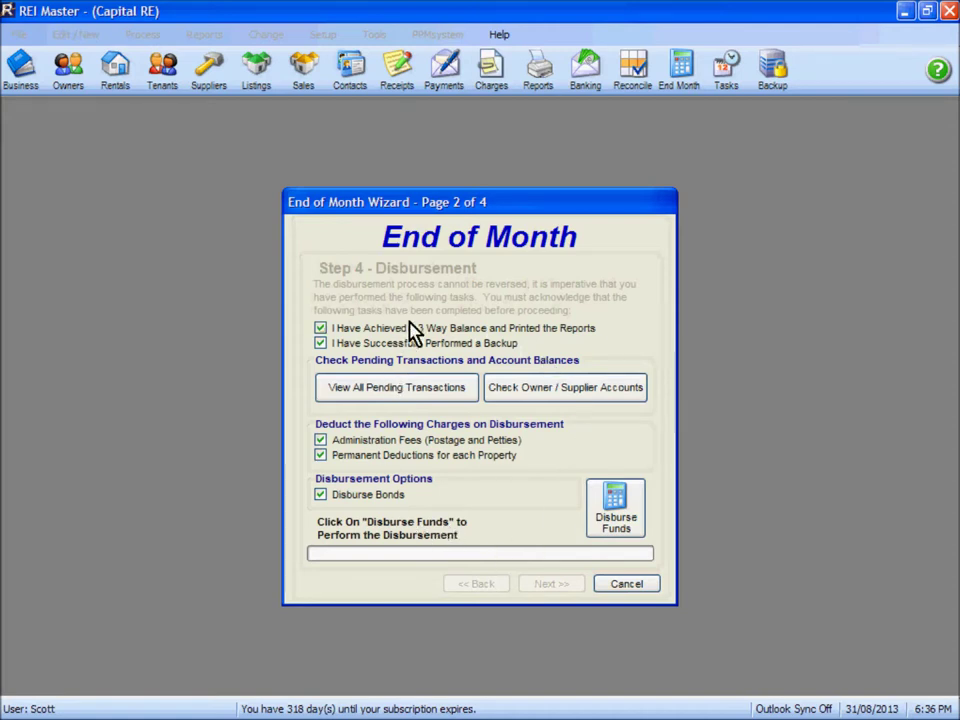
- Review all pending transactions, mark the 06PENNY letting fee for processing, process it, and return to the End of Month wizard
click(393, 396)
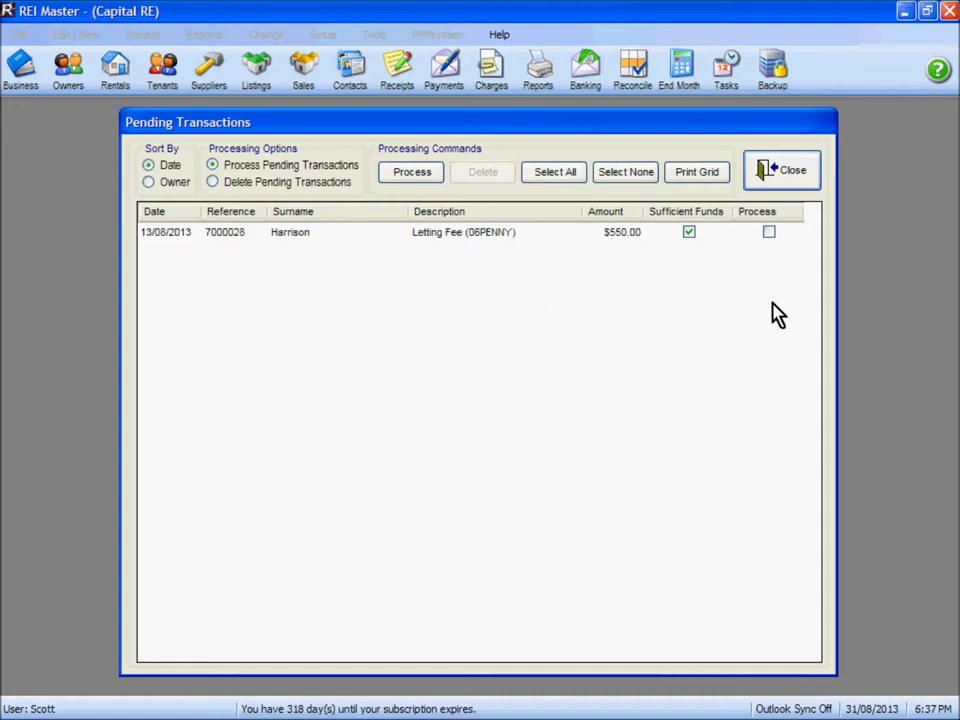
click(771, 235)
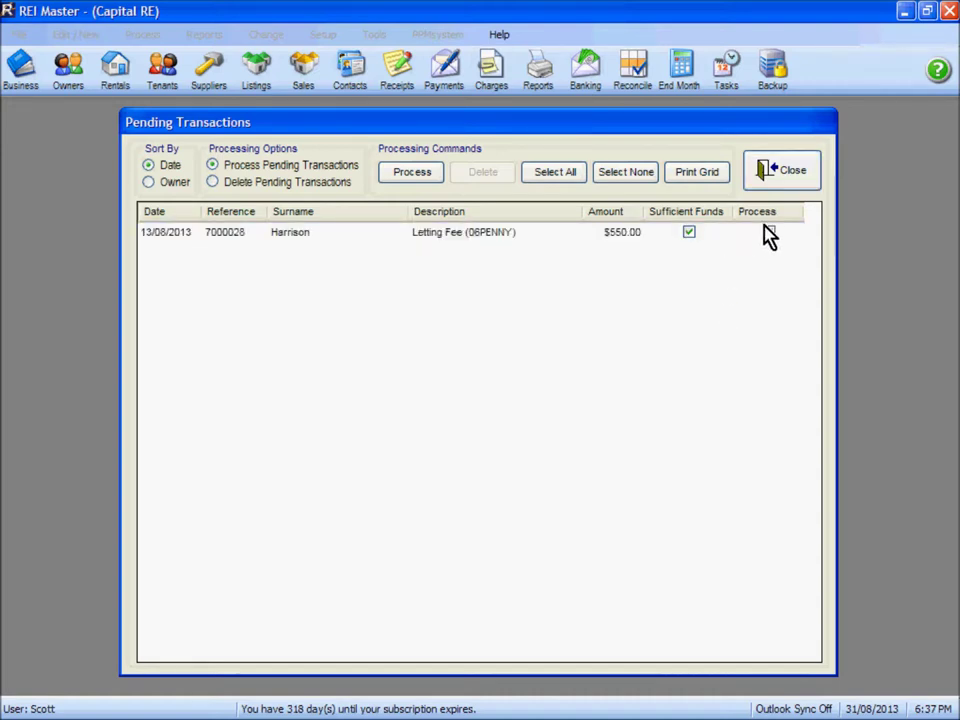
click(411, 172)
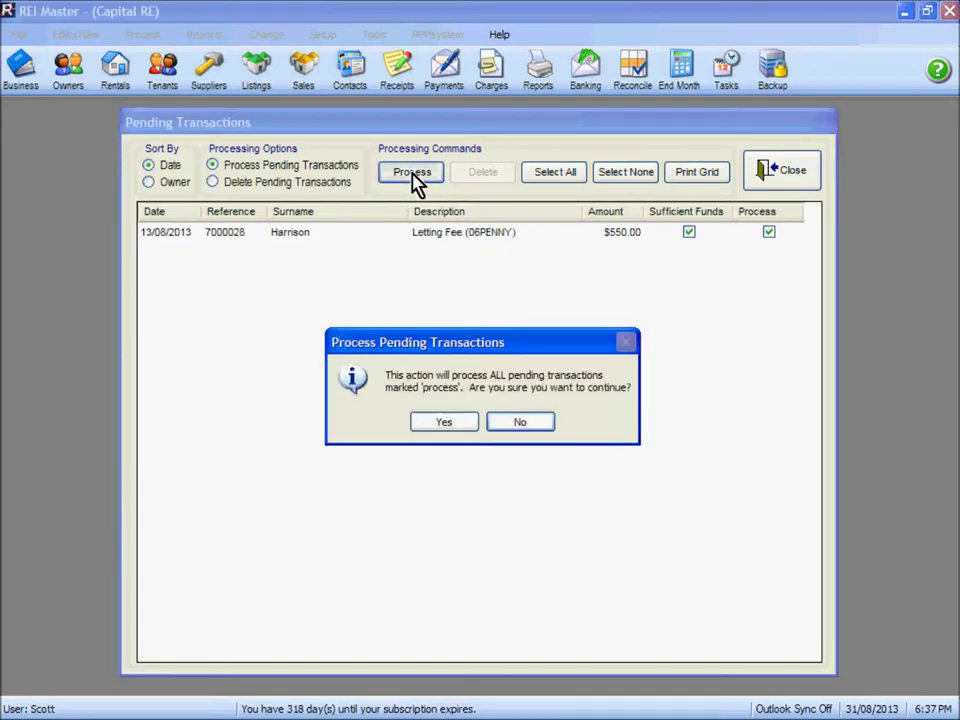
click(444, 424)
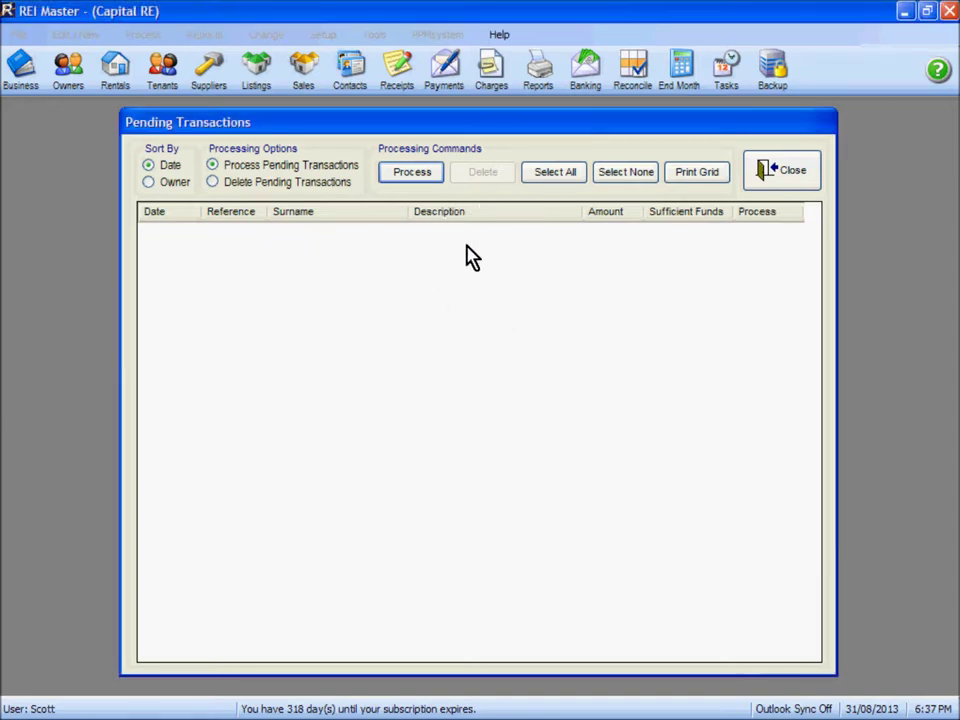
click(783, 172)
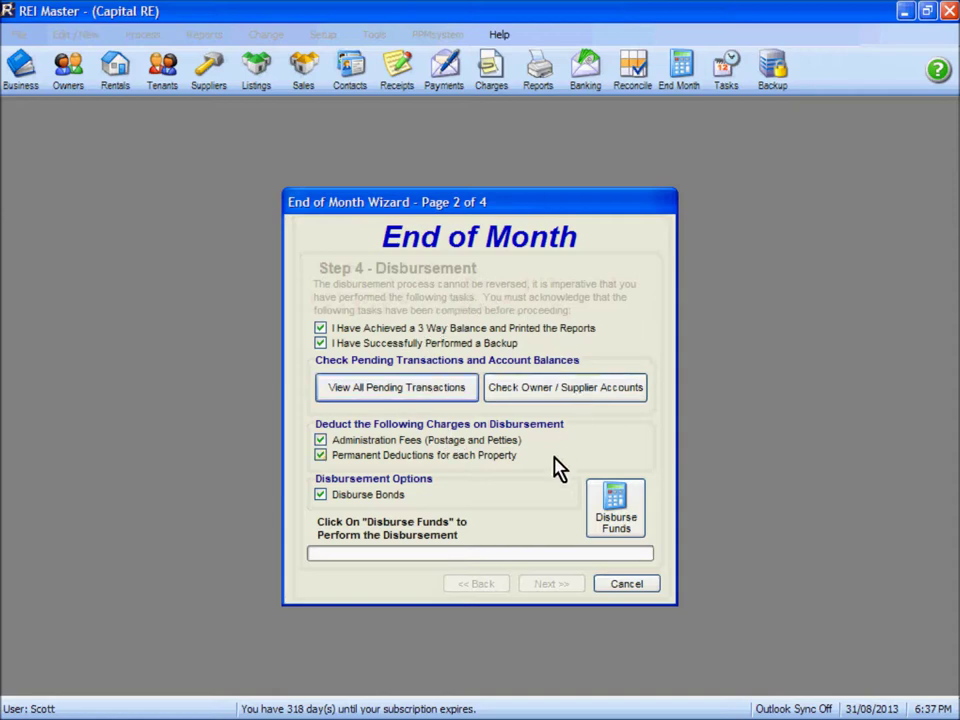
- From the owner account preview, set the third listed owner's withheld disbursement amount to $500 with reason Council Rates, and save the record
click(575, 398)
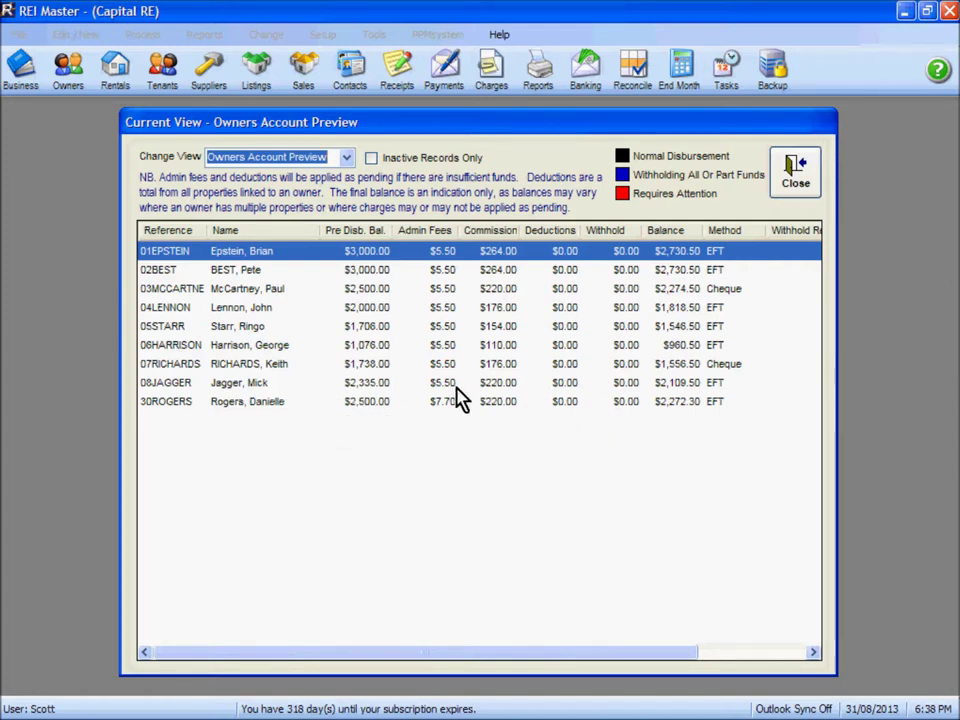
click(265, 290)
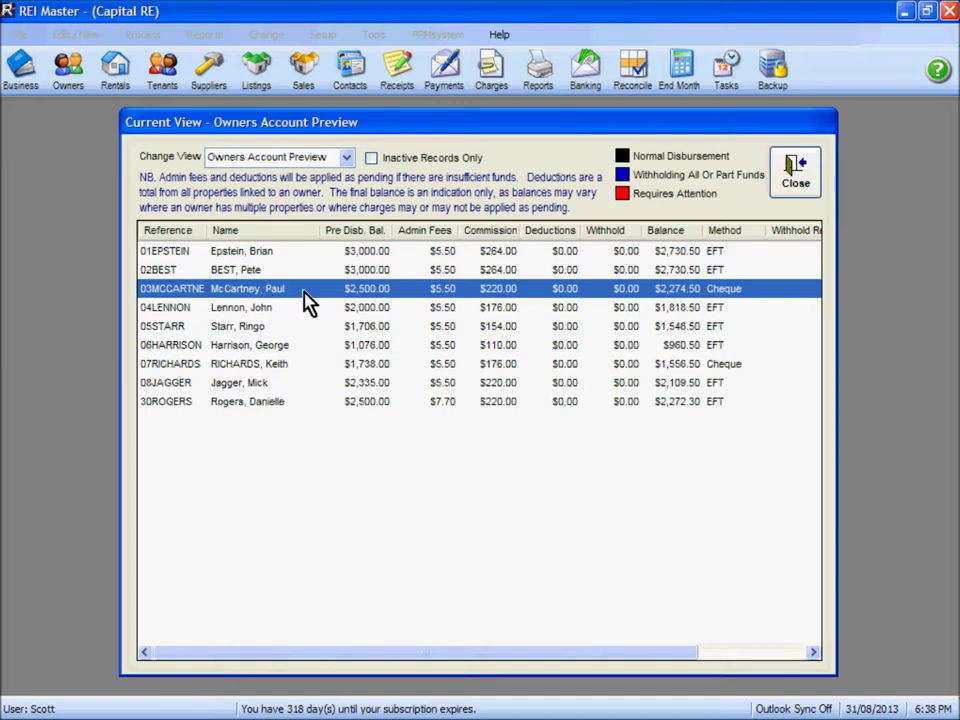
double_click(308, 303)
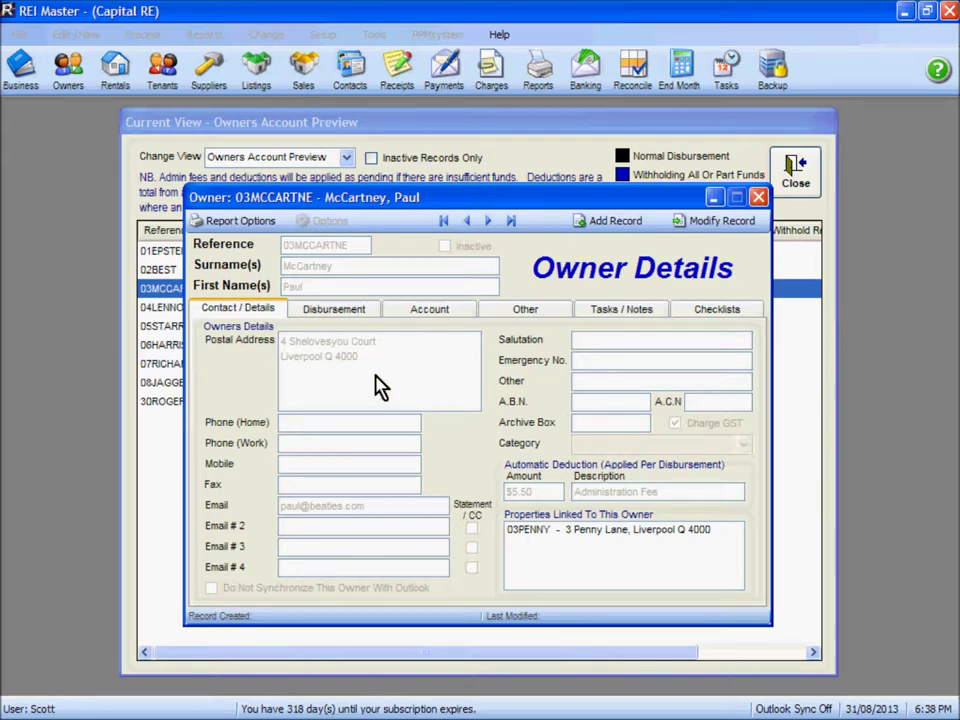
click(345, 316)
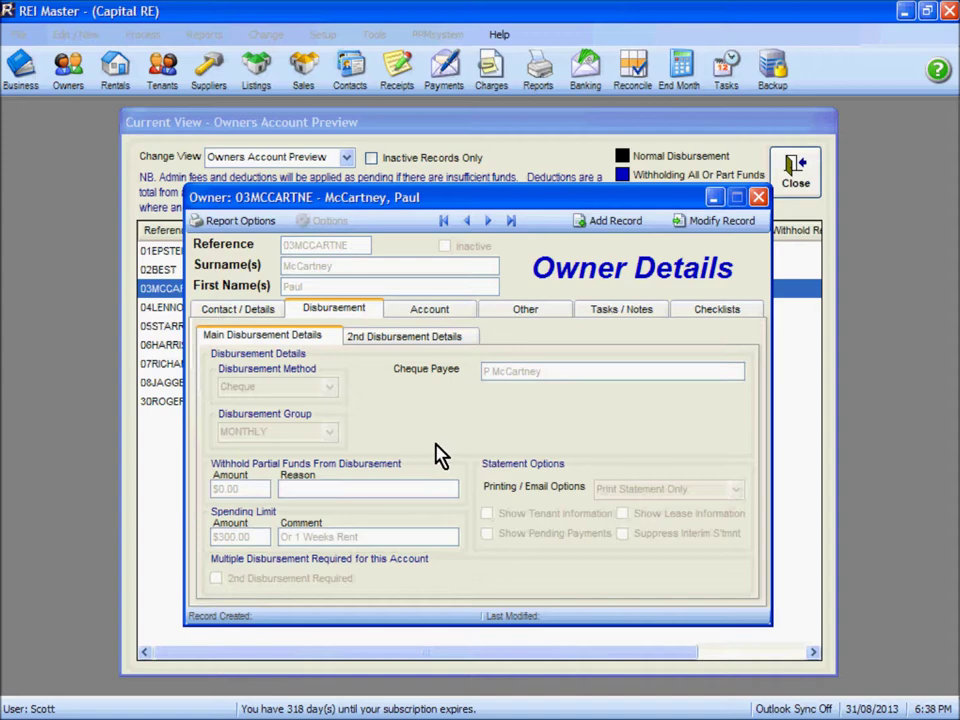
click(698, 222)
drag(244, 487, 187, 488)
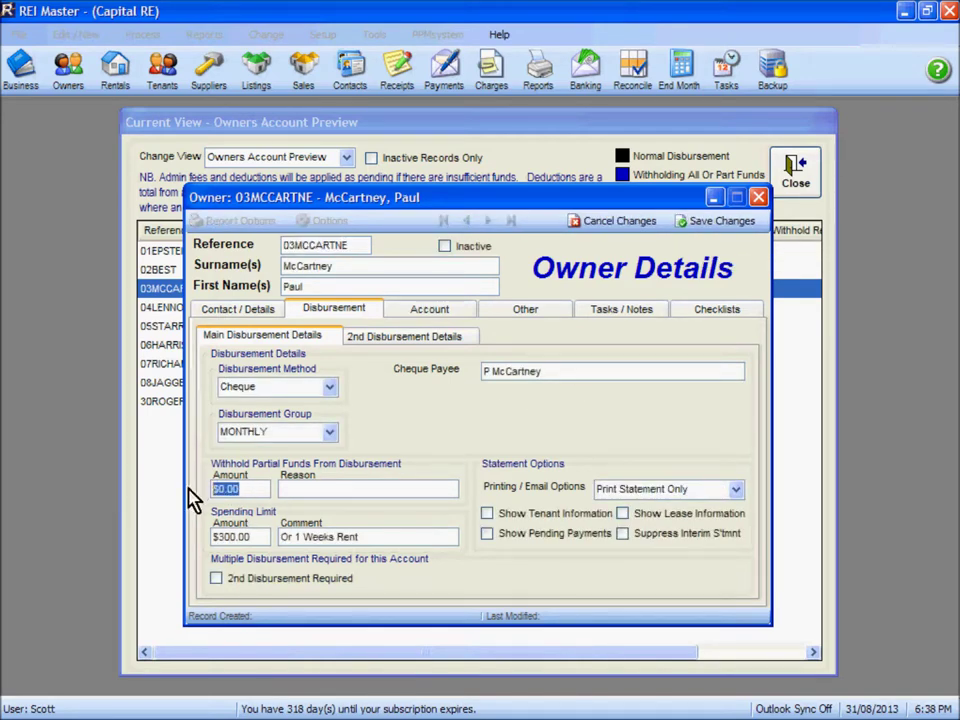
text(500)
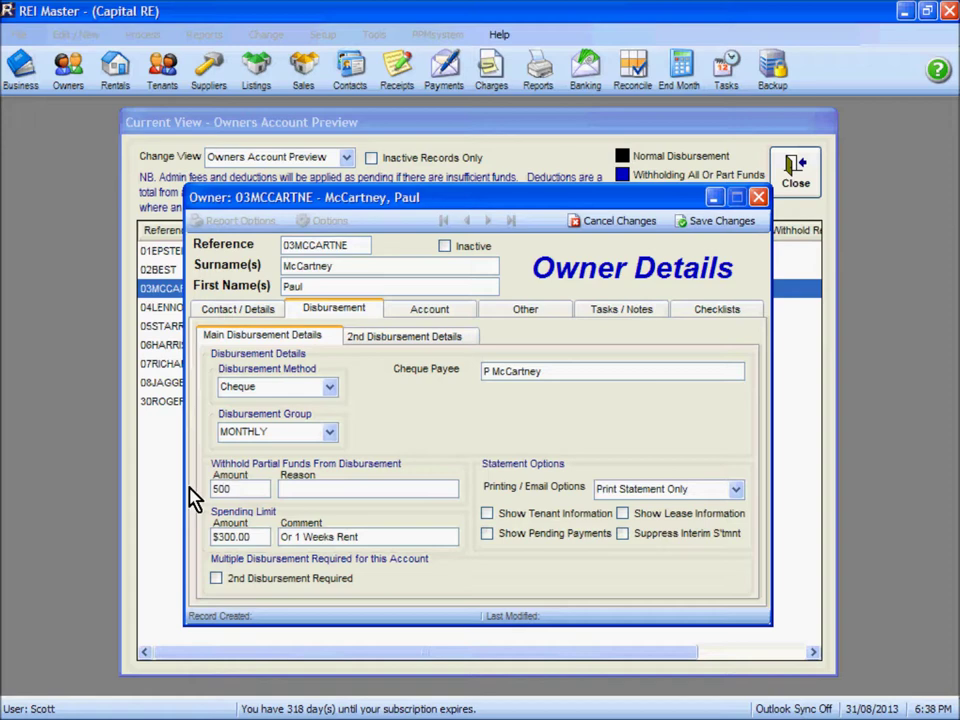
key(Tab)
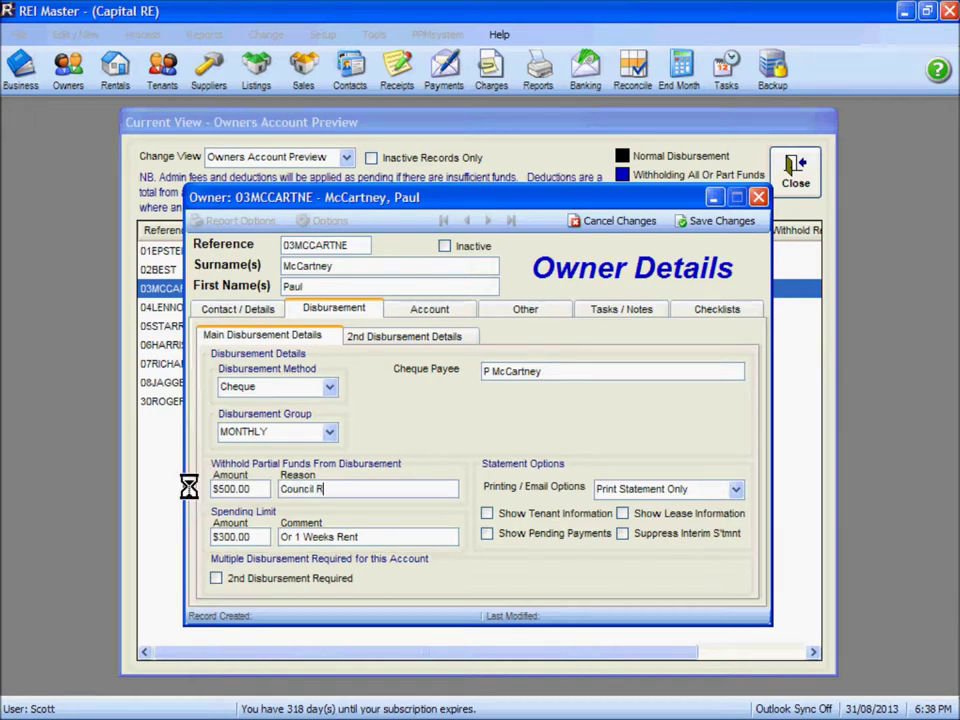
click(702, 221)
click(757, 197)
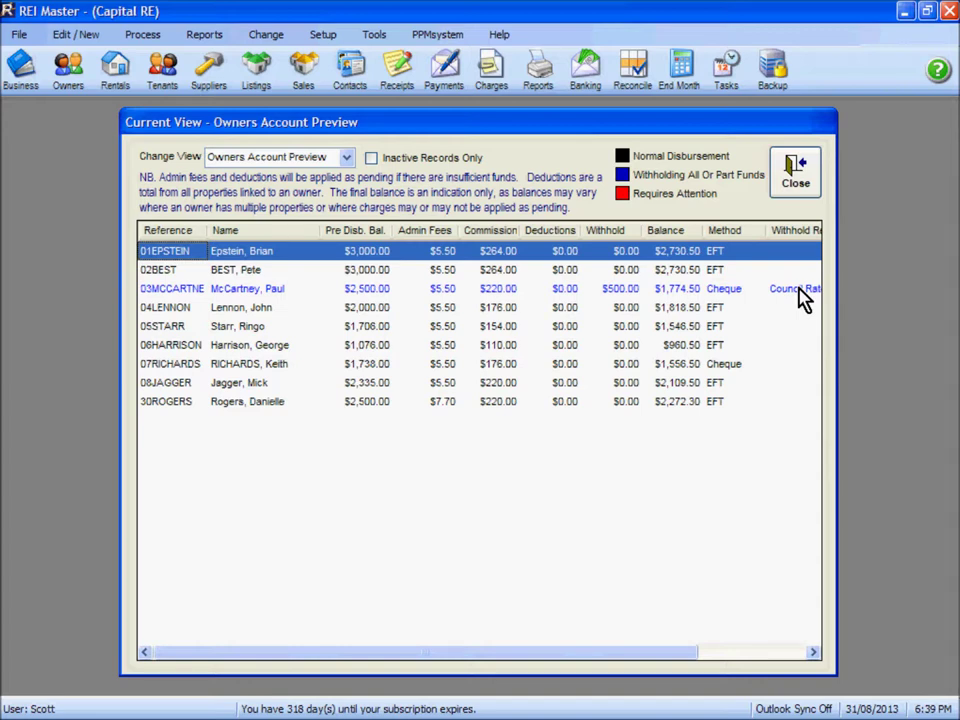
- Review the Suppliers Account Preview for withheld amounts, payments and methods, and return to the End of Month wizard
click(346, 158)
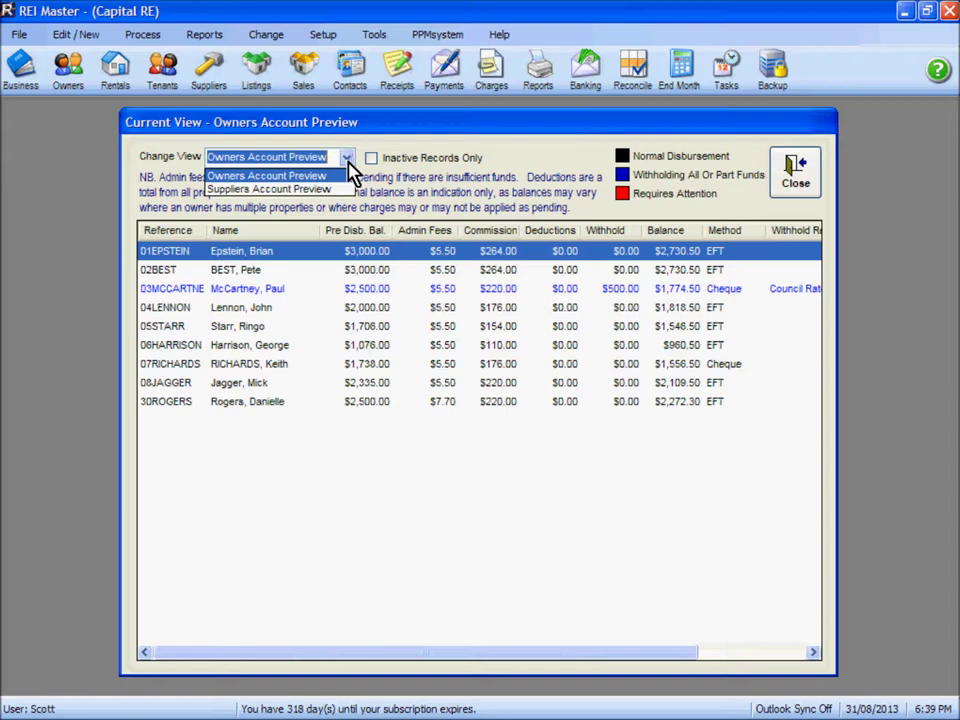
click(288, 192)
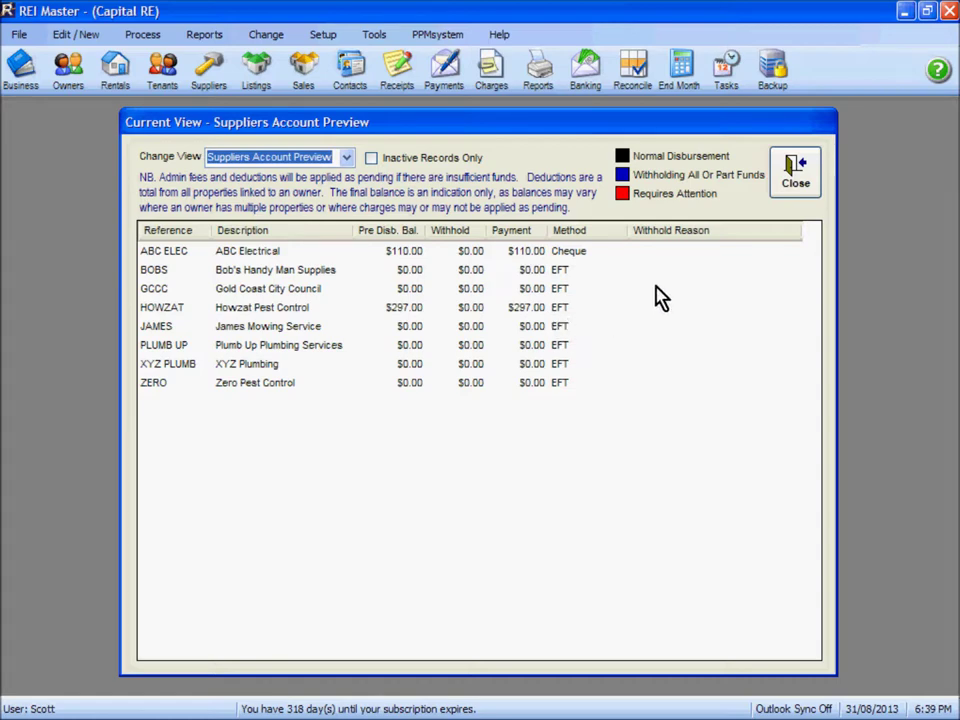
click(795, 180)
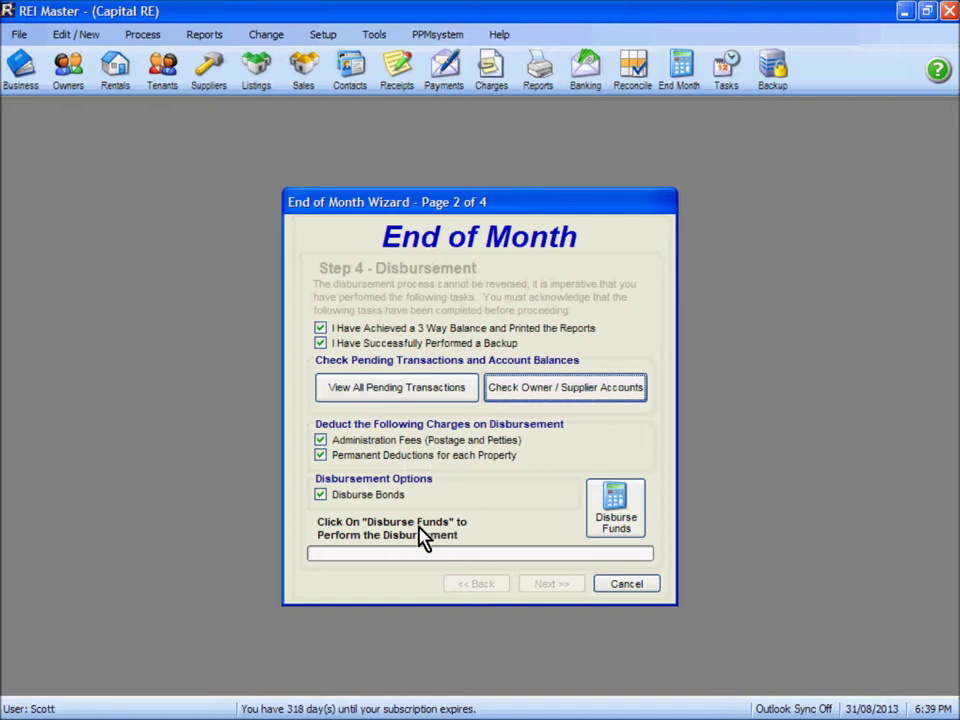
- Disburse all available funds with Disburse Bonds enabled, acknowledge the completion, and advance the wizard to Step 5
click(320, 495)
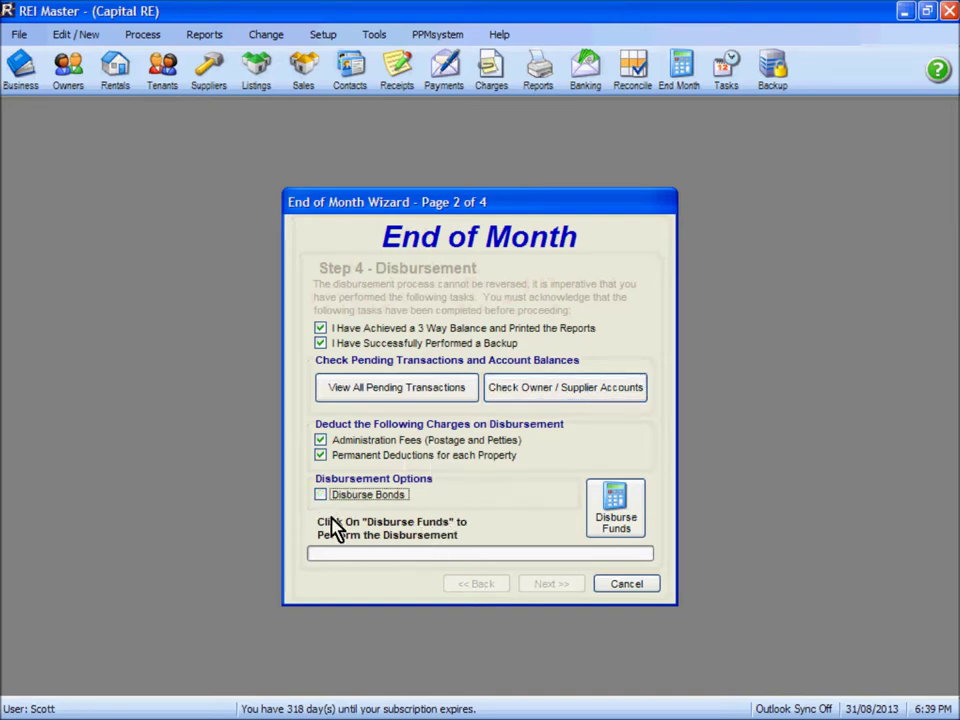
click(321, 497)
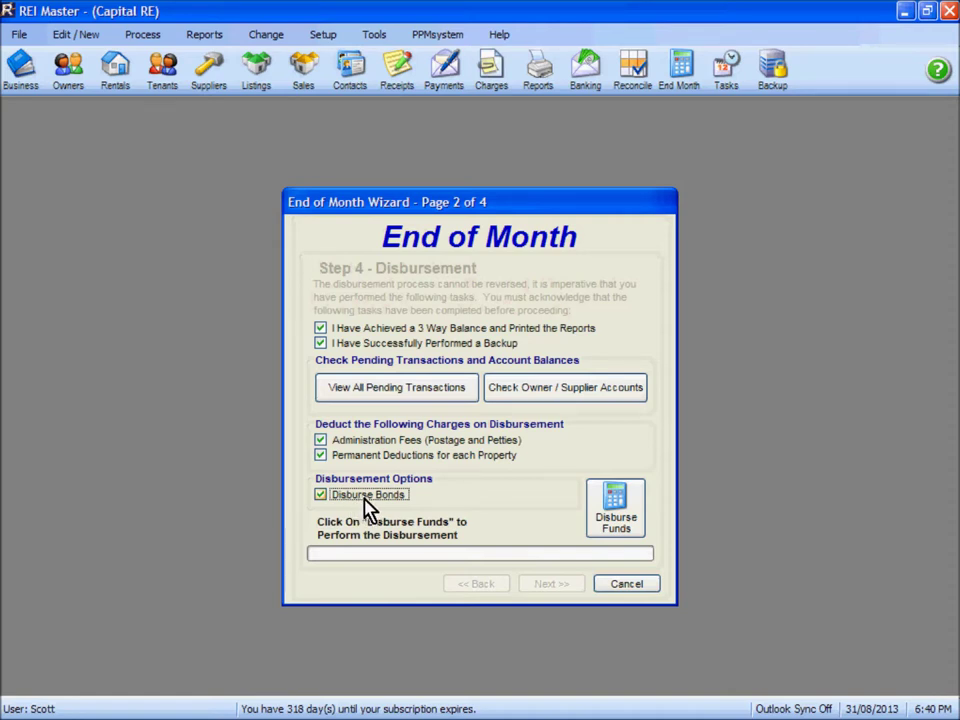
click(618, 515)
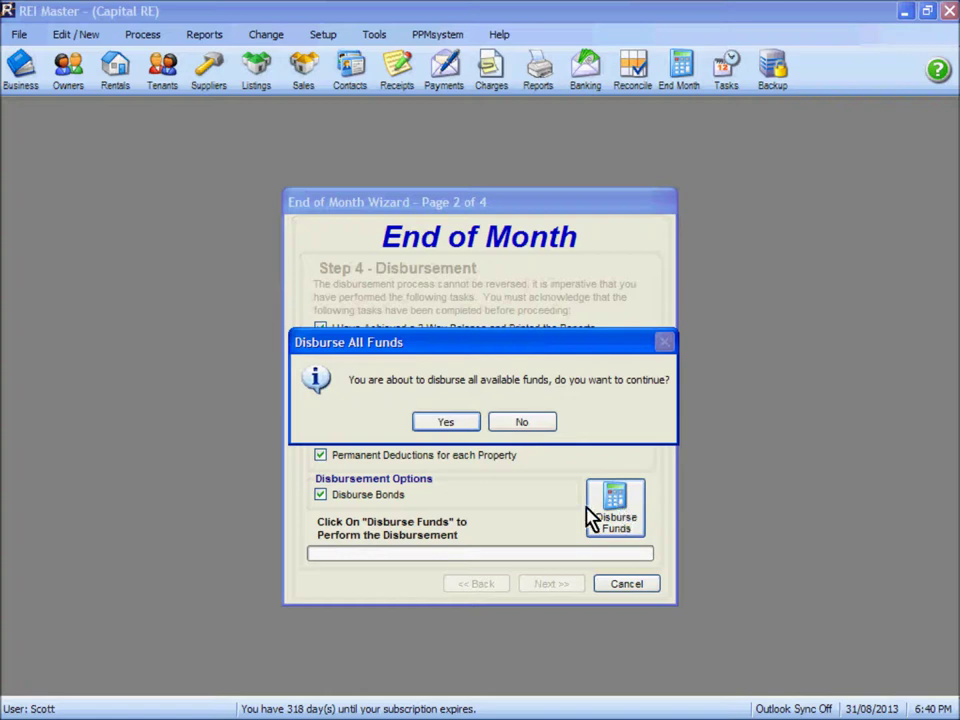
click(444, 422)
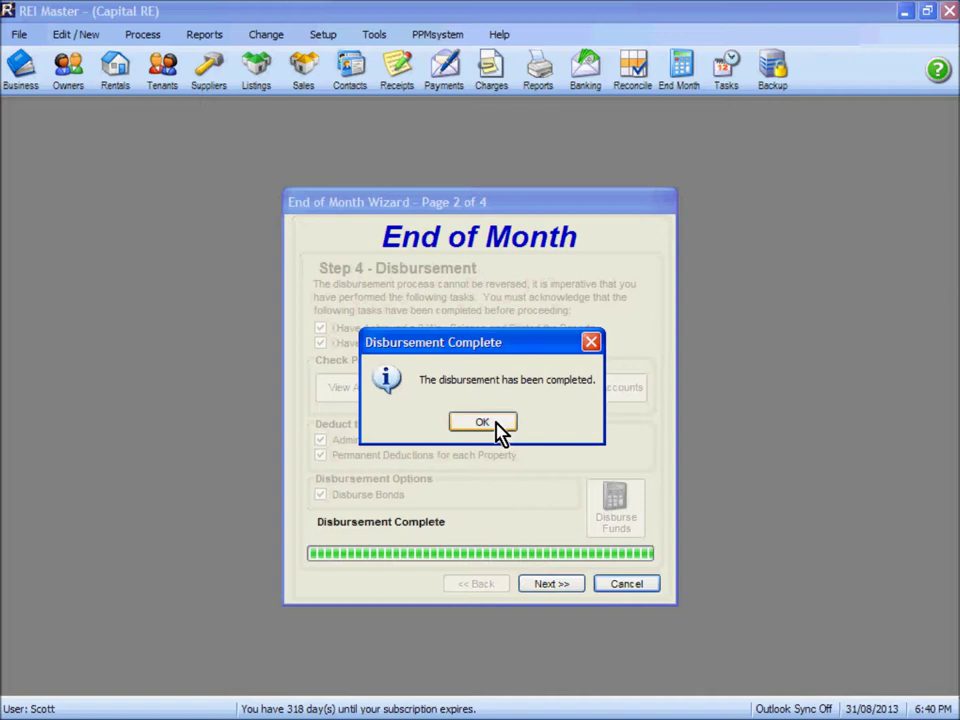
click(483, 422)
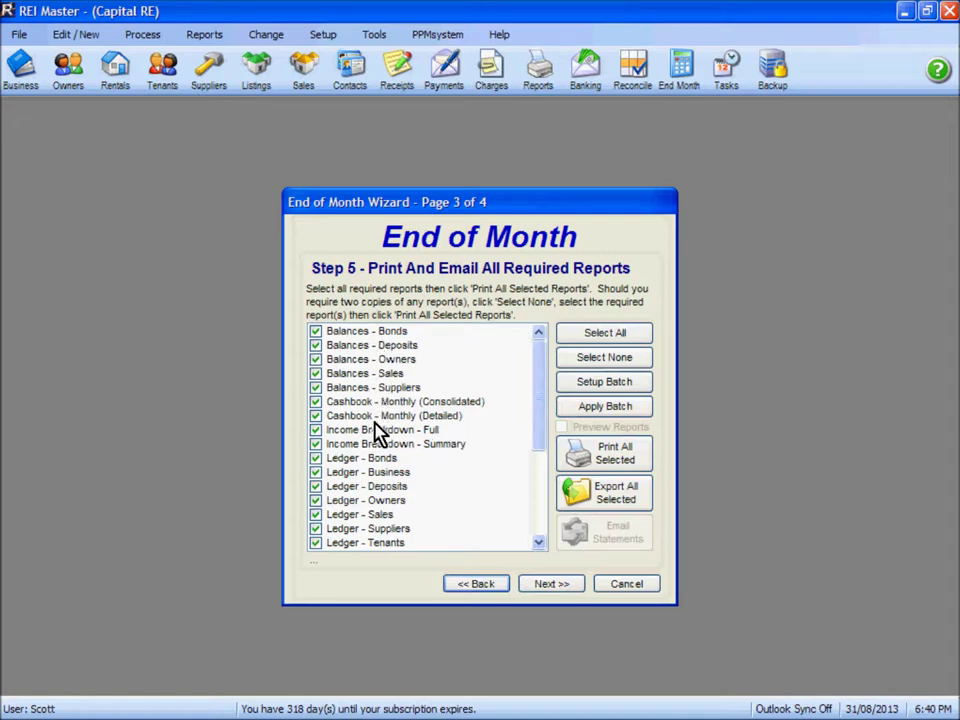
- Look through the month-end report list and exclude Balances - Sales and Ledger - Sales from the selection
mouse_move(544, 407)
mouse_down()
mouse_move(542, 489)
mouse_move(540, 392)
mouse_up()
click(316, 373)
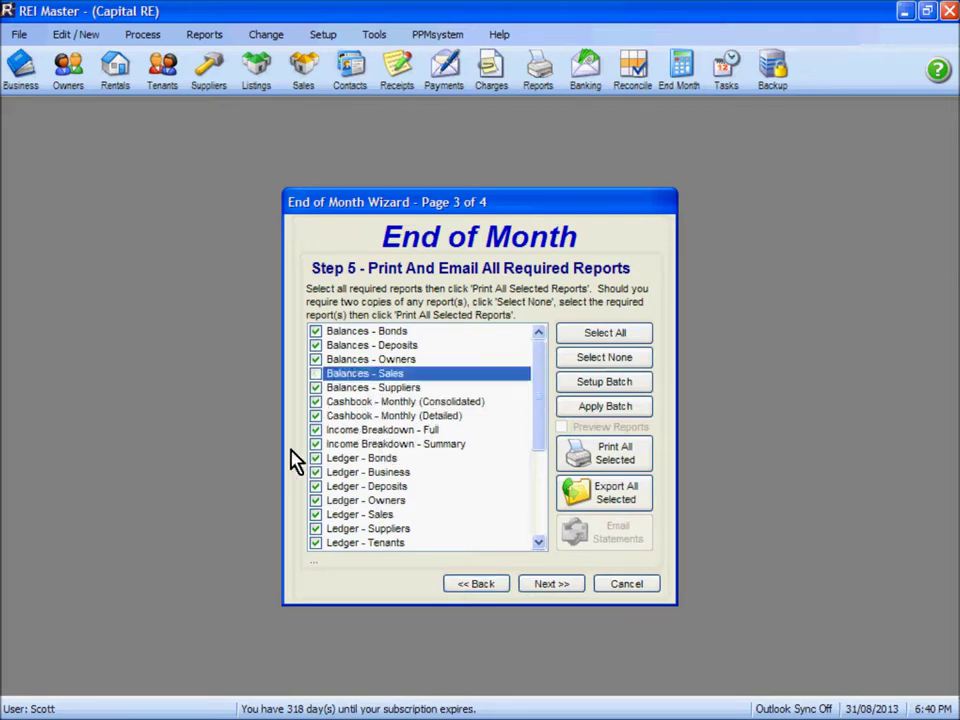
click(315, 514)
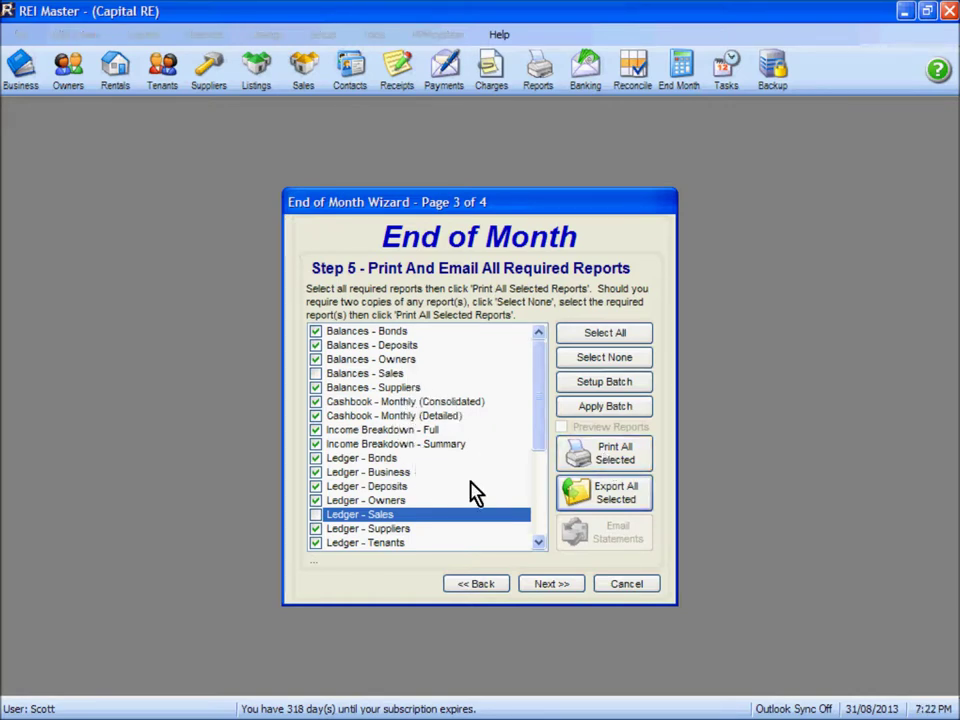
- Export all selected reports to G:\REI Master Backups\Aug 2013 EOM and acknowledge the export
click(605, 494)
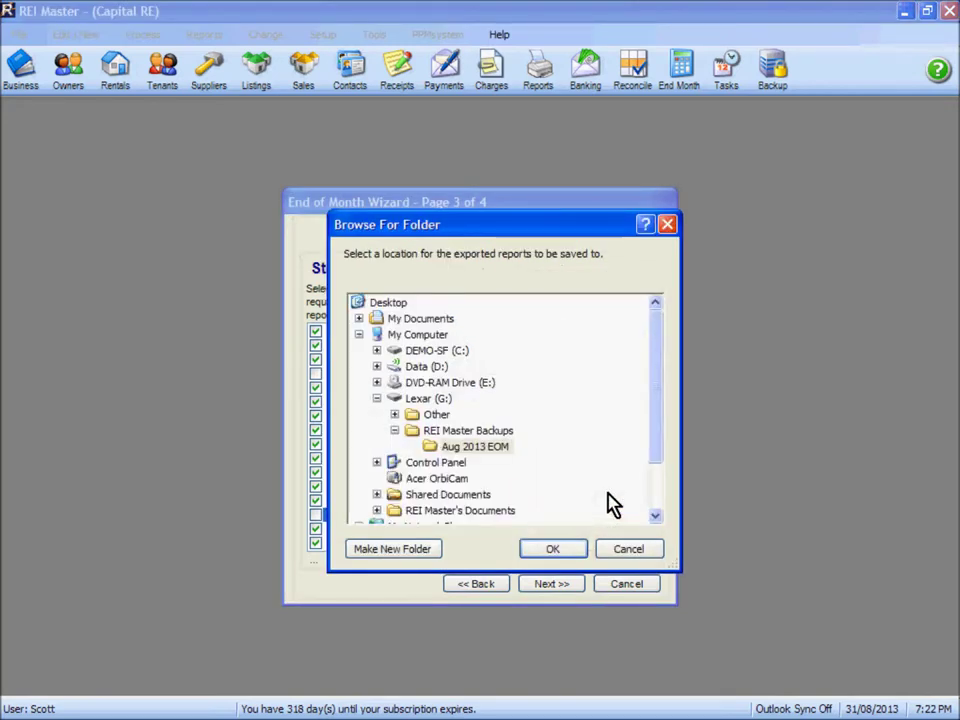
click(480, 448)
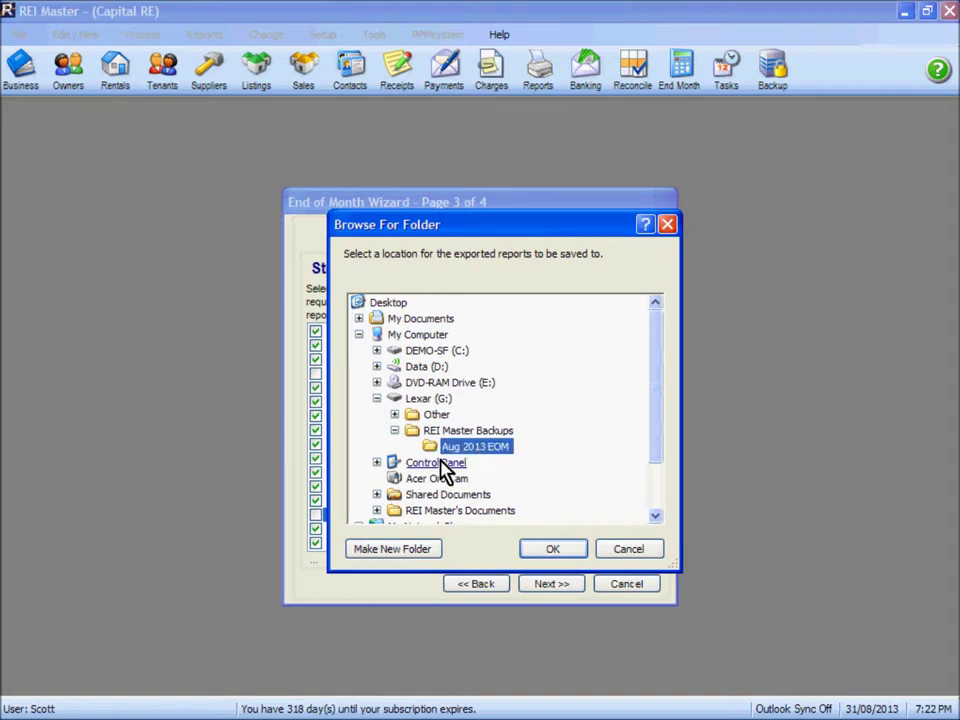
click(553, 550)
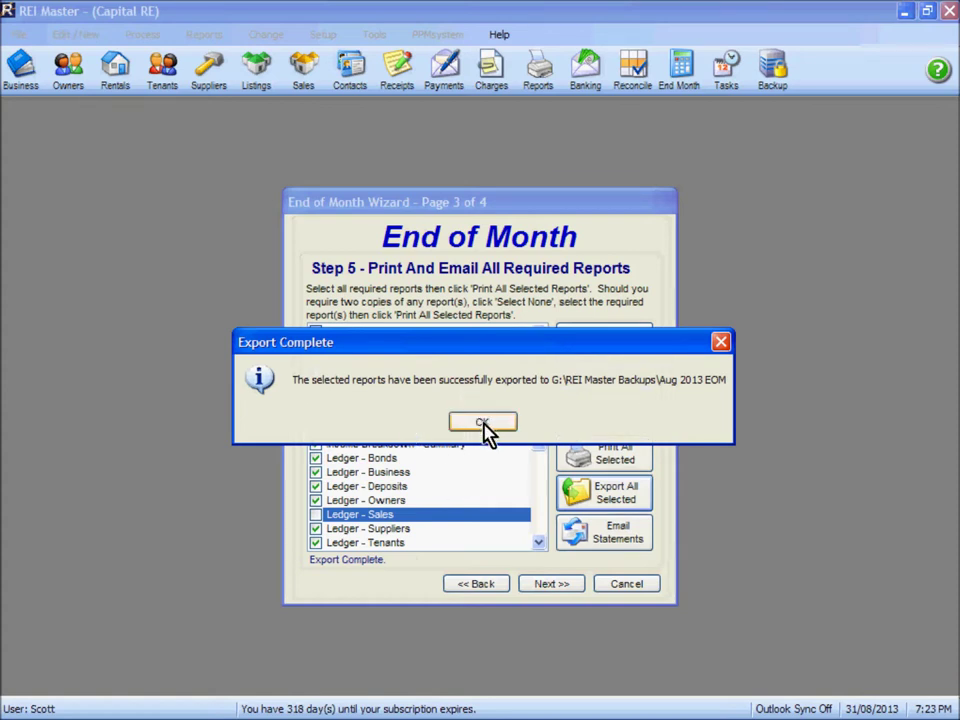
click(482, 428)
- Switch to Windows Explorer, check the exported report and statement PDFs in Aug 2013 EOM, and return to REI Master
mouse_move(364, 711)
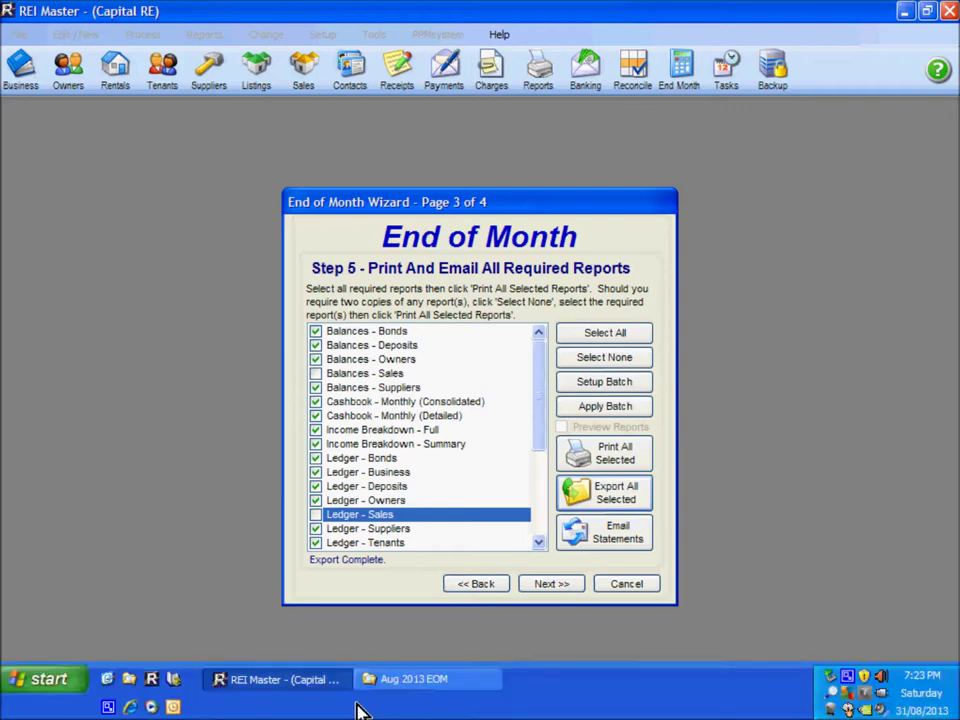
click(402, 688)
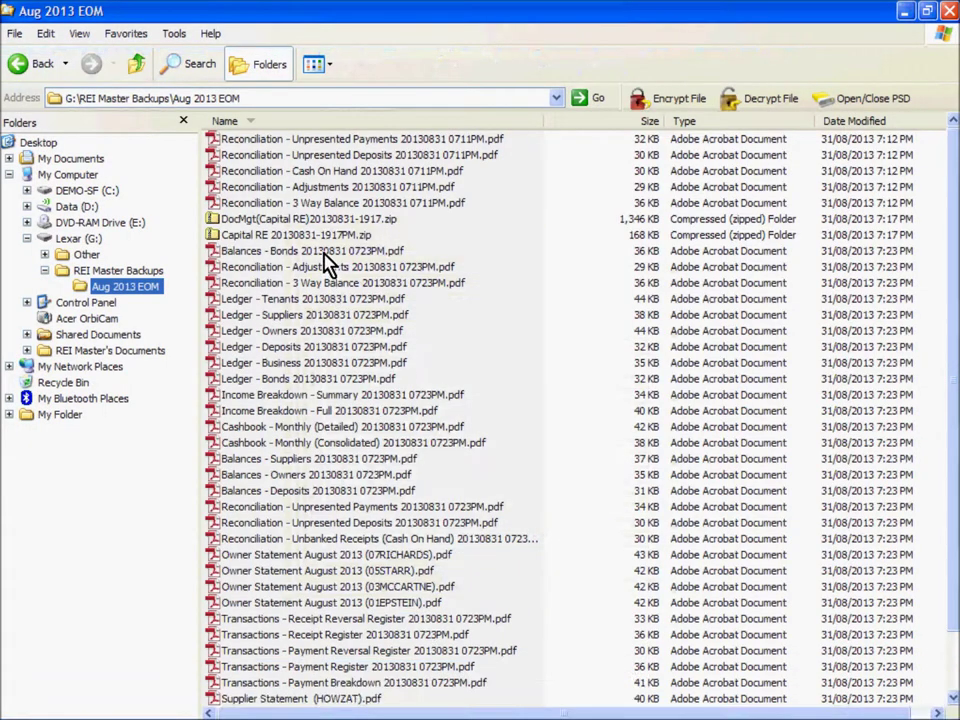
click(333, 619)
scroll(339, 630, down, 2)
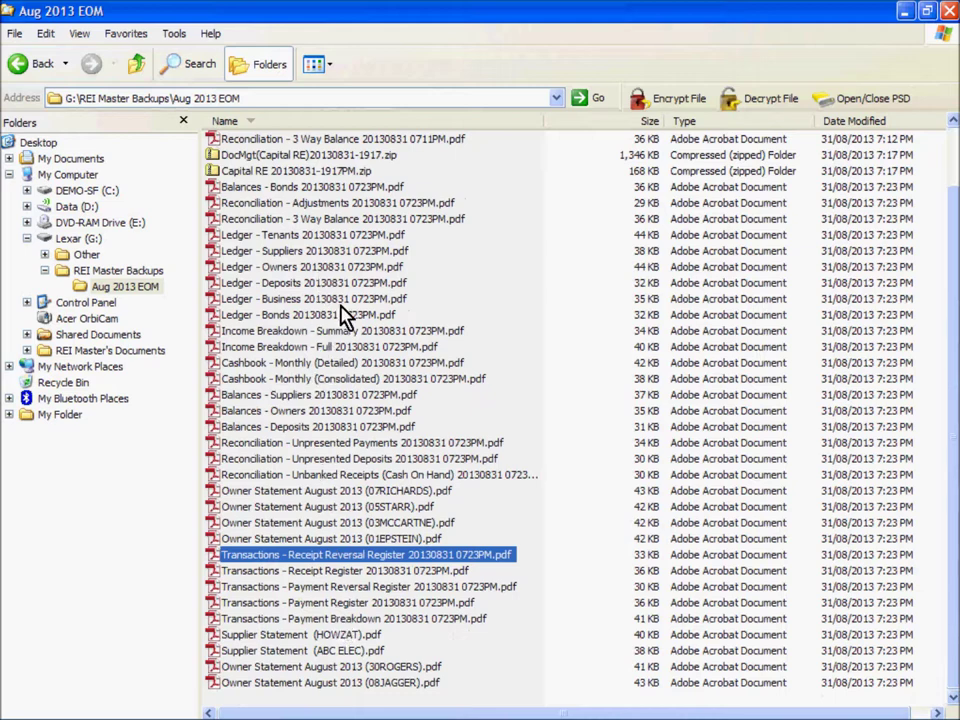
scroll(355, 335, up, 2)
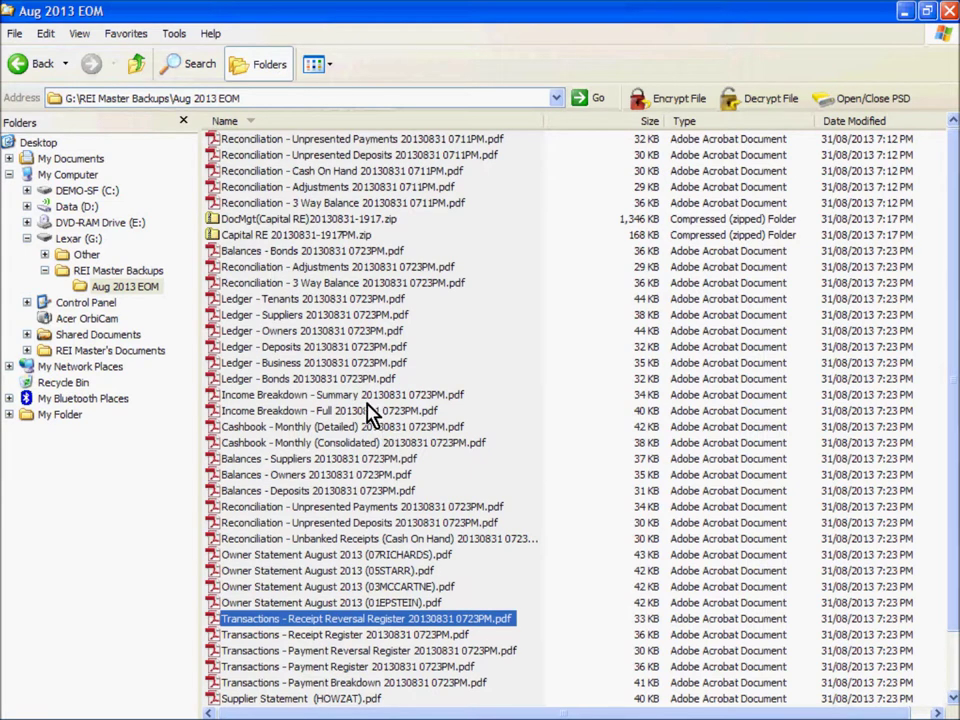
click(908, 10)
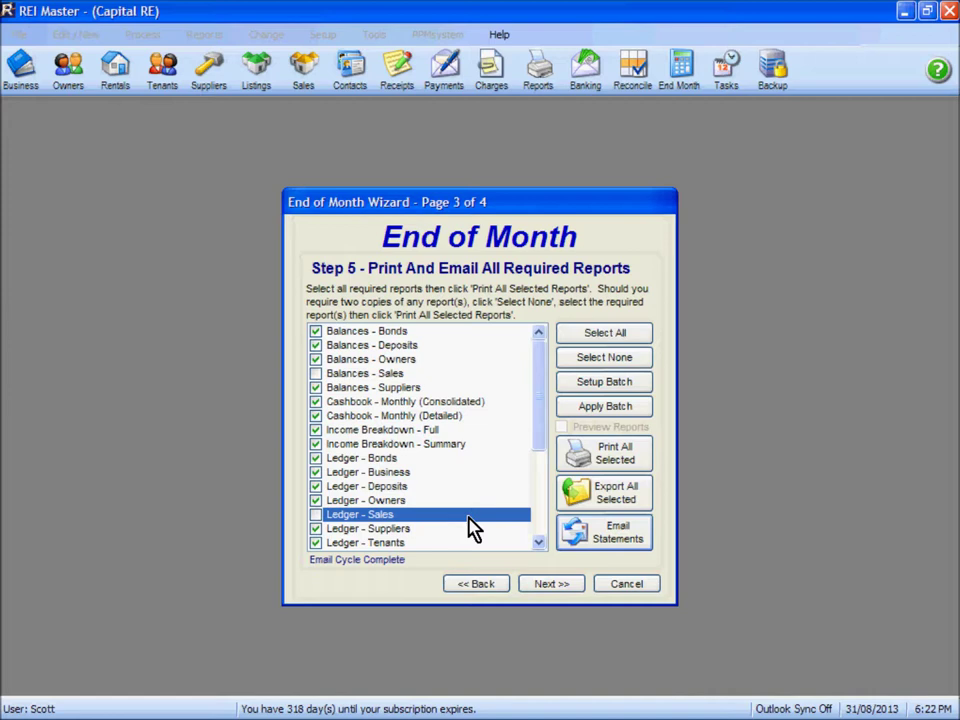
- Email all August 2013 statements with the default subject and message, confirming the internet connection and acknowledging the completed cycle
click(617, 540)
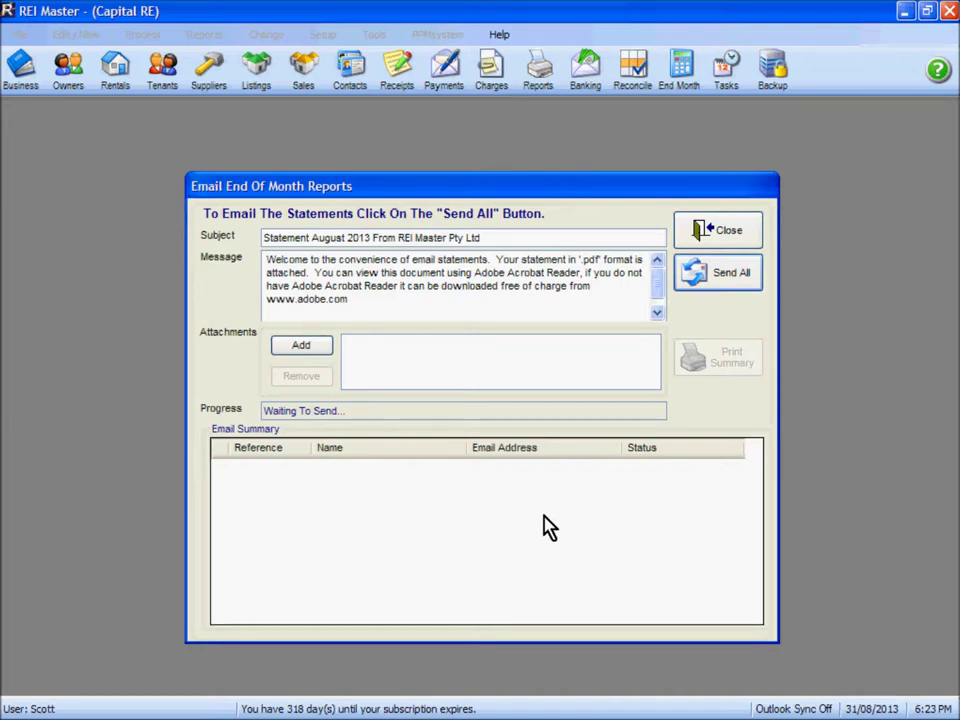
click(713, 283)
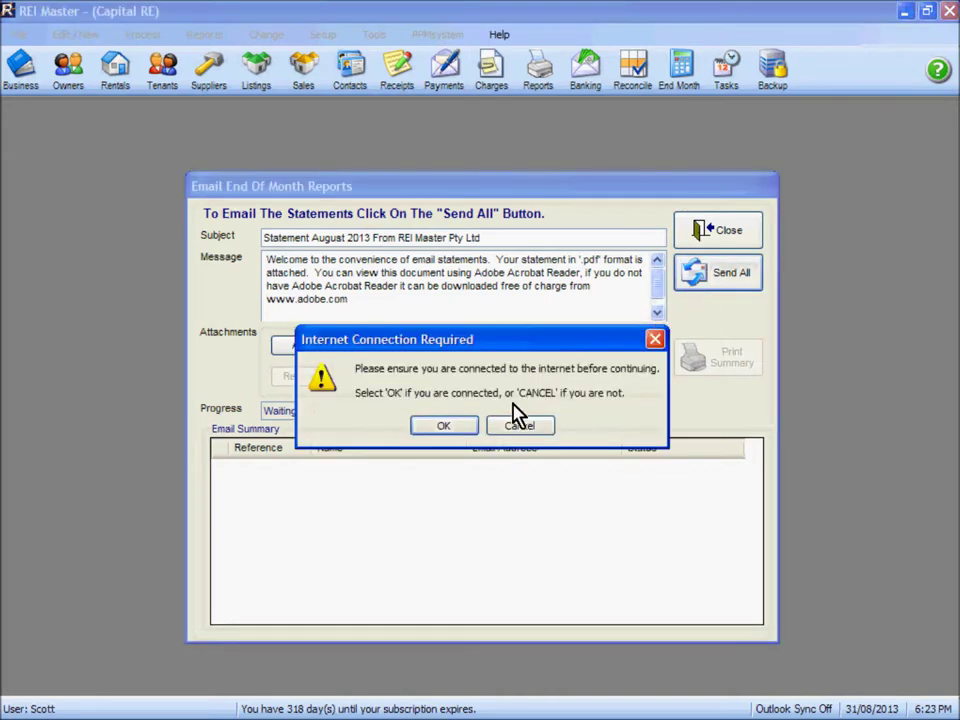
click(445, 426)
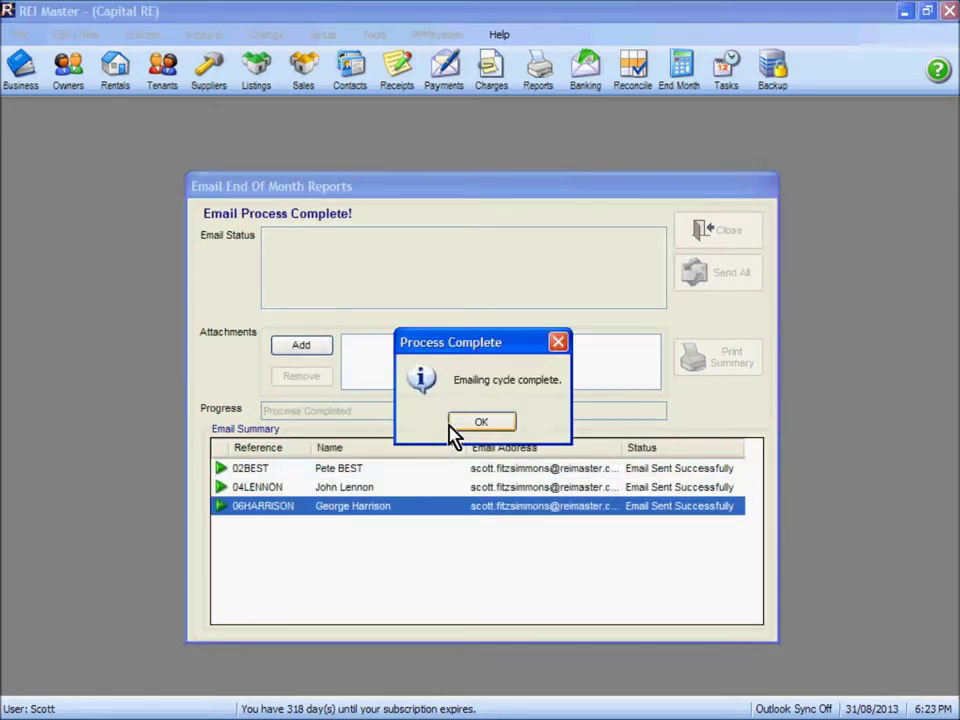
click(476, 426)
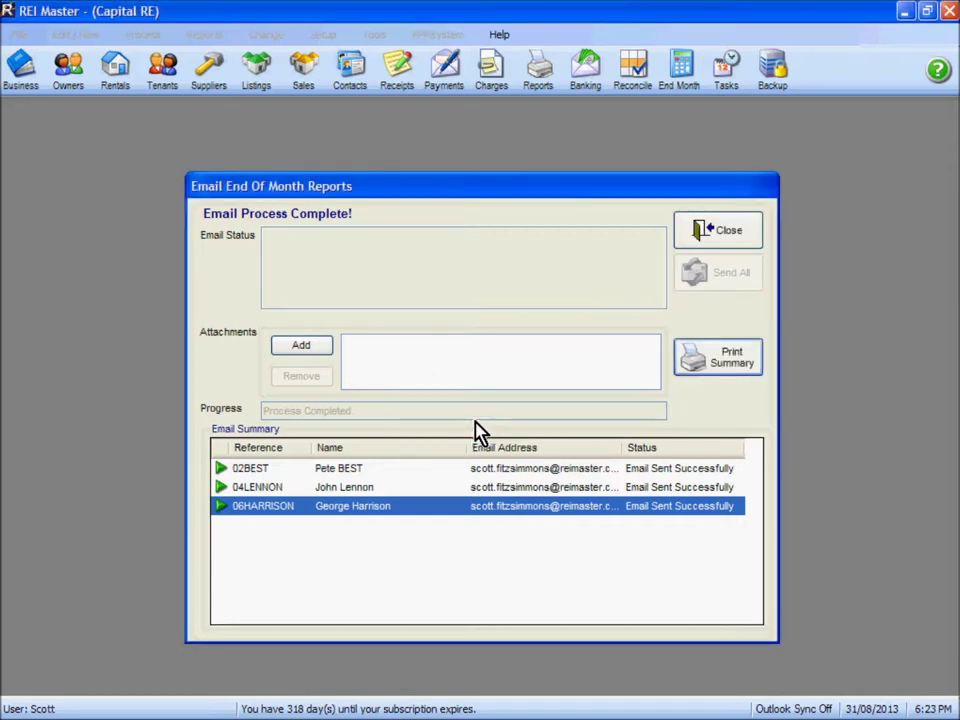
- Open the email summary report to review each statement's sending status, and leave the end of month emailing window
click(727, 366)
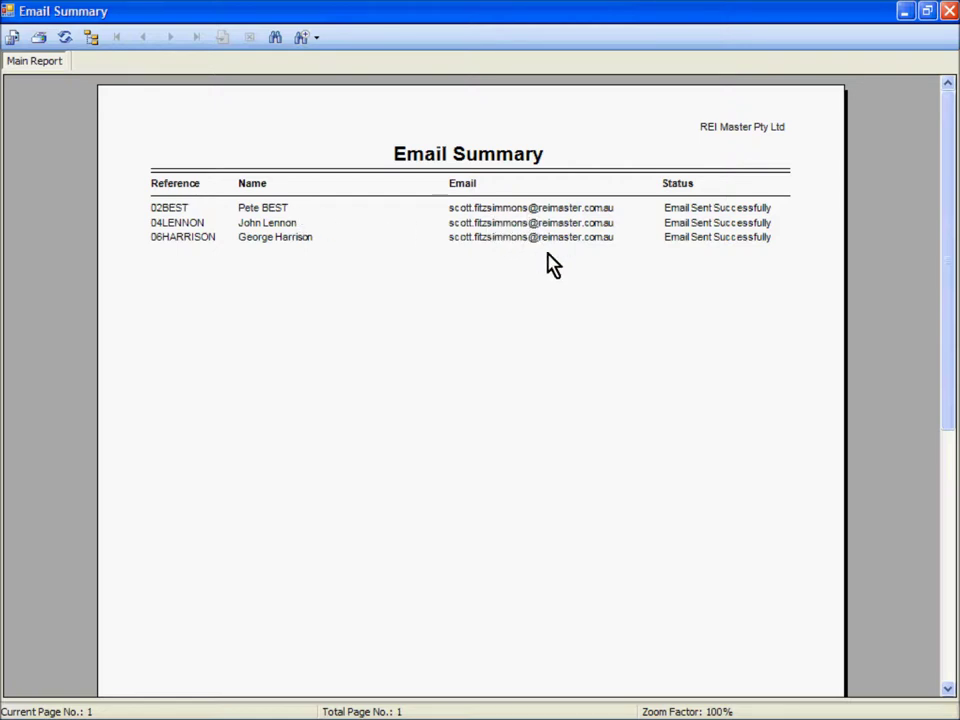
click(949, 12)
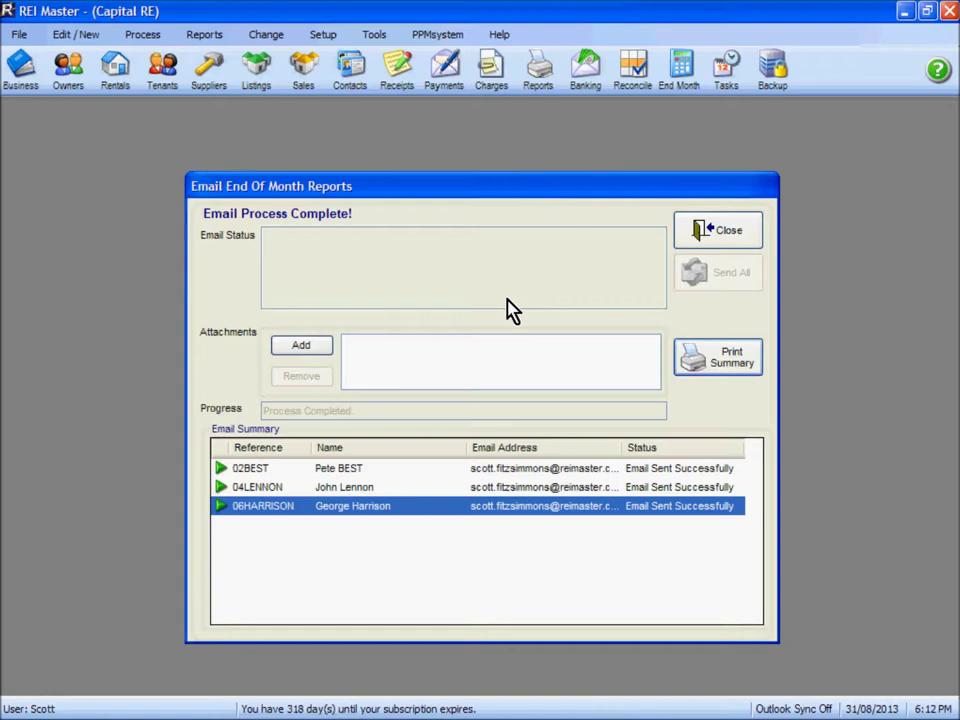
click(712, 240)
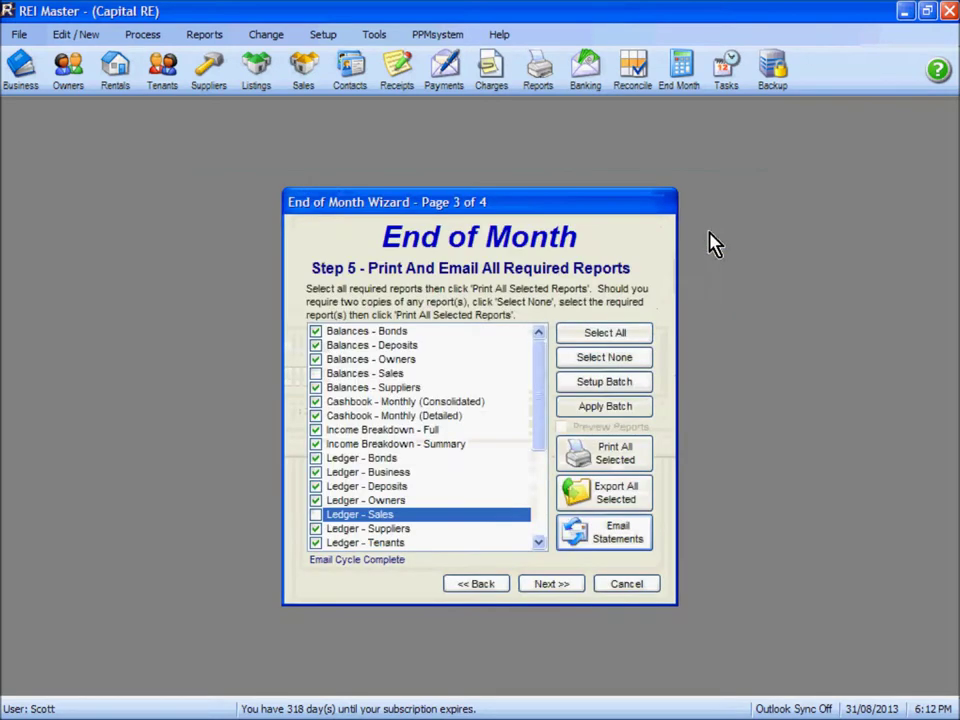
- Create the NAB.ABA EFT file in the default Desktop location, replacing the existing file, and print the EFT report
click(550, 585)
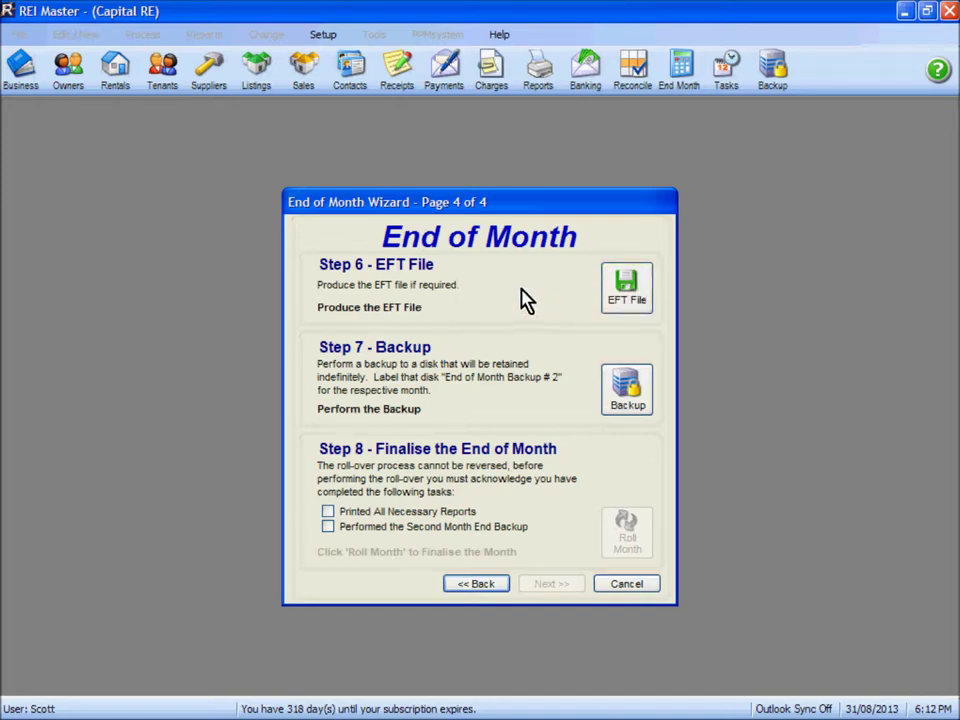
click(627, 300)
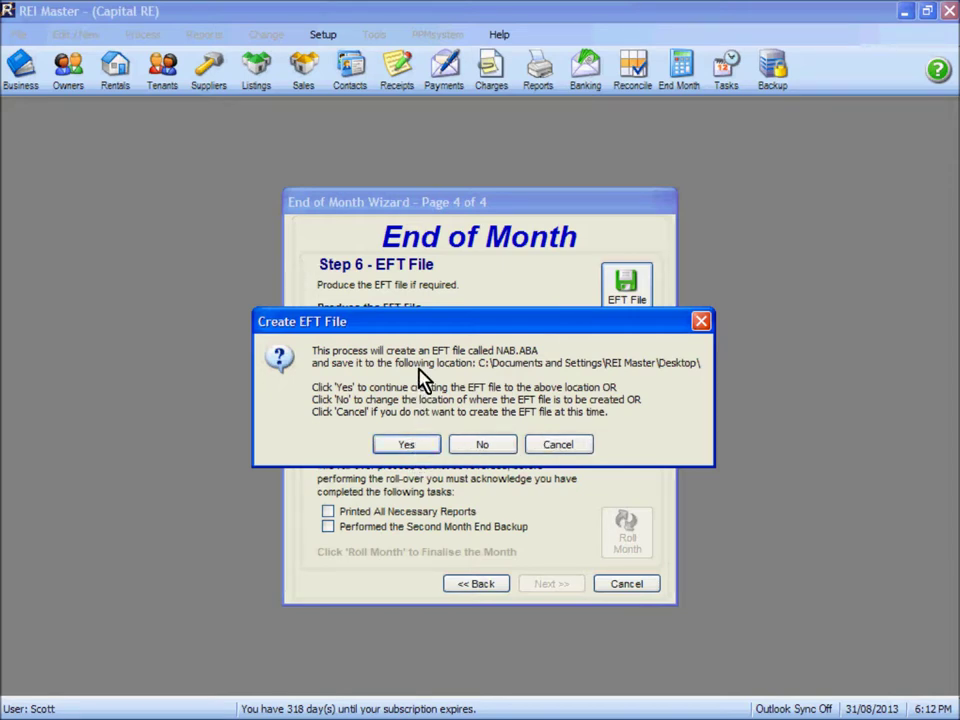
click(412, 446)
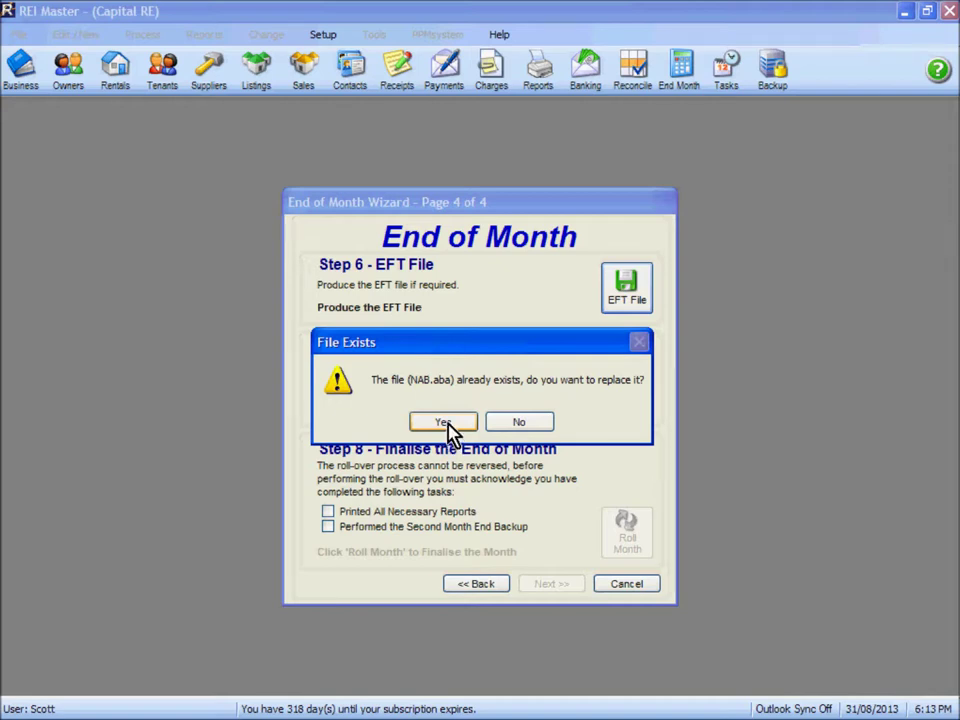
click(445, 423)
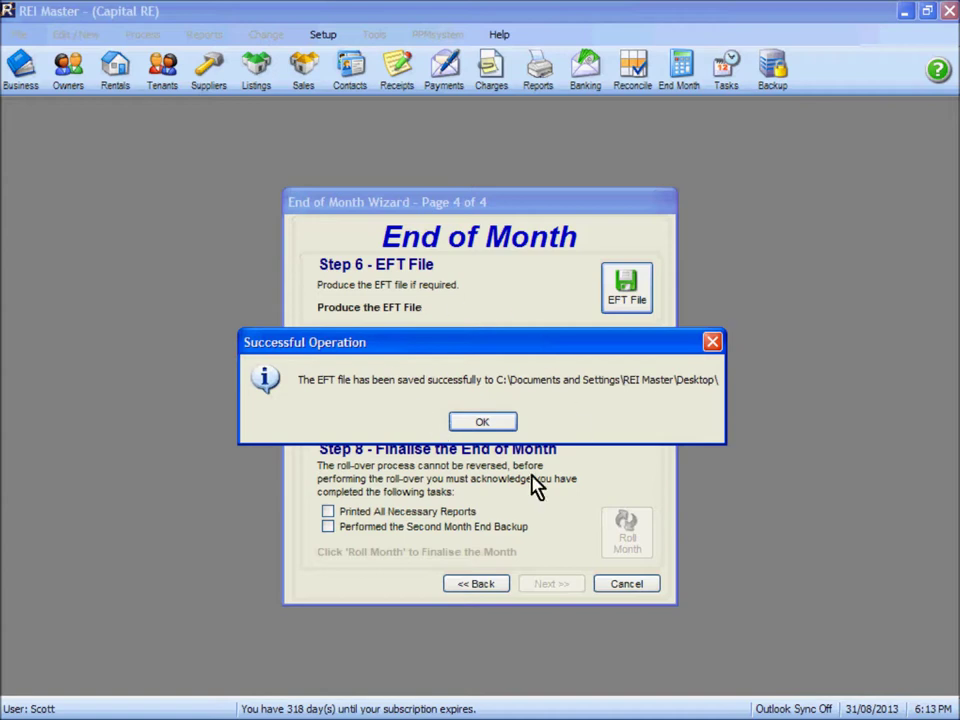
click(466, 425)
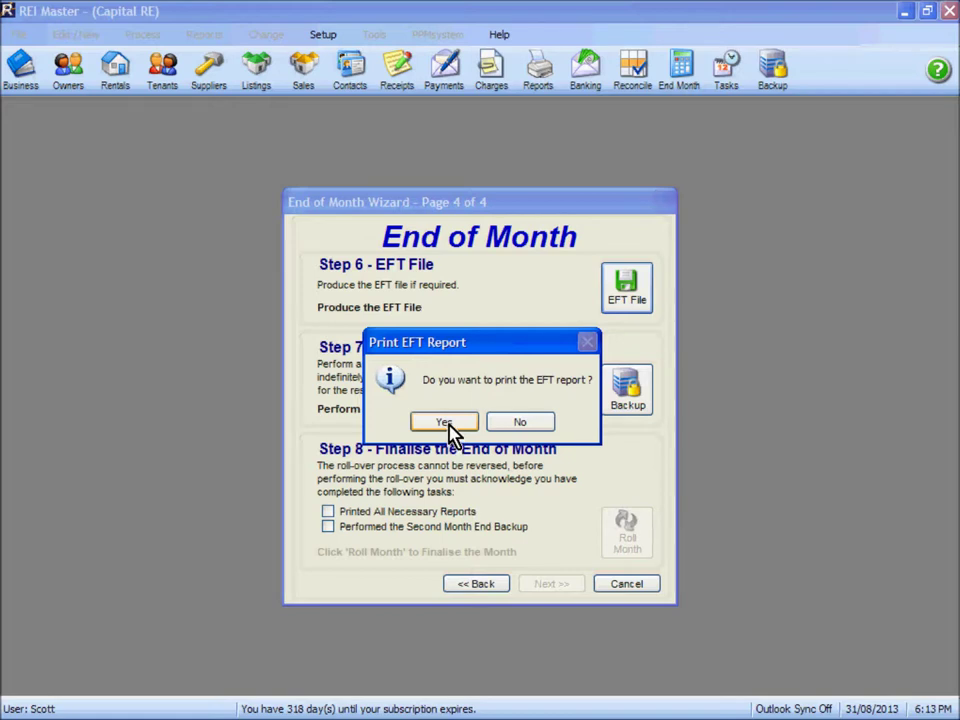
click(446, 424)
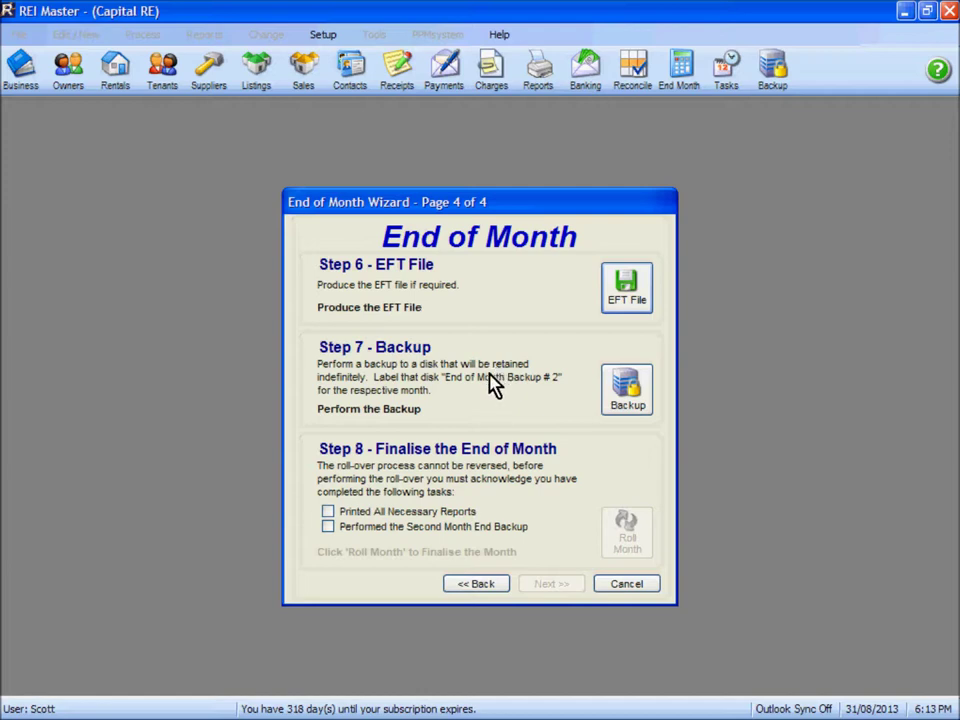
- Perform the second month end backup to the last backup directory in zip format, excluding the Document Management folder
click(637, 404)
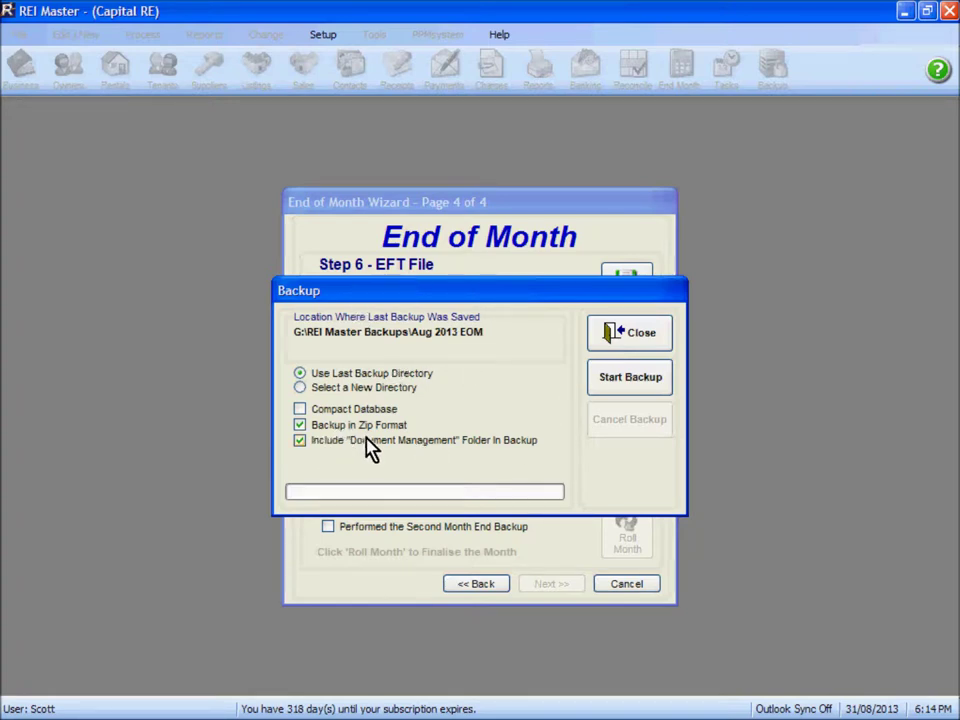
click(300, 440)
click(481, 433)
click(632, 386)
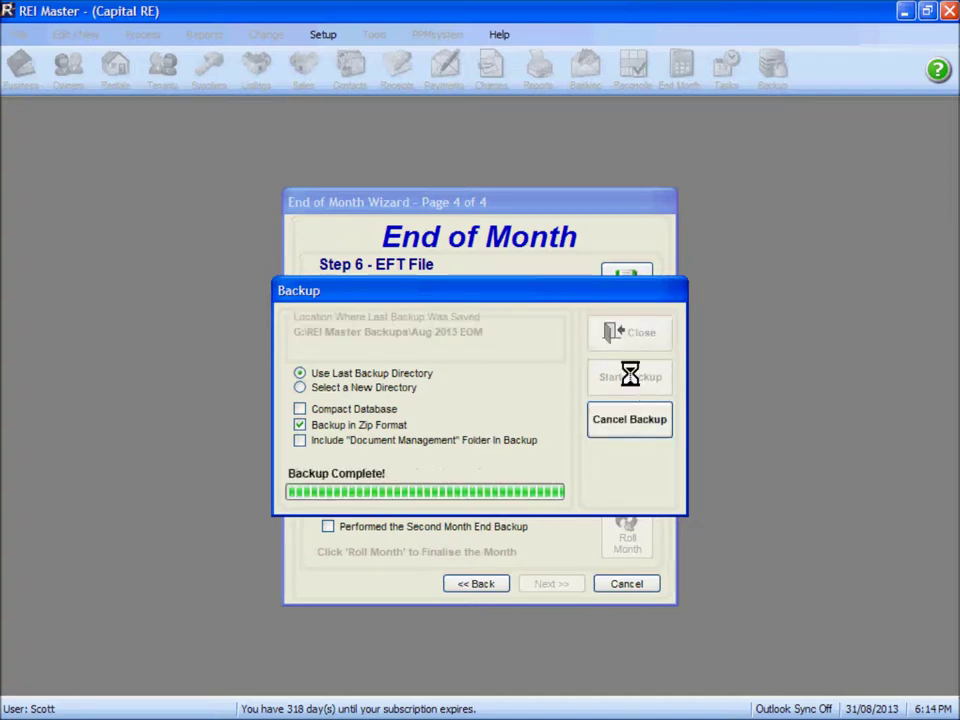
click(487, 424)
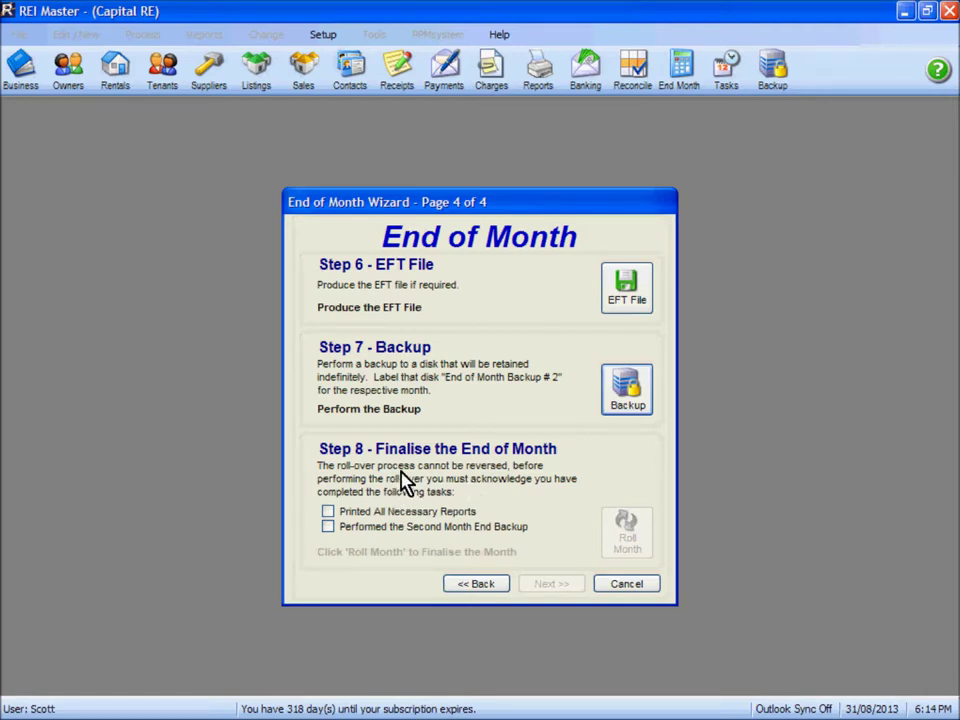
- Acknowledge the printed reports and second backup, roll the month, and release all partial funds held for owners and suppliers
click(328, 511)
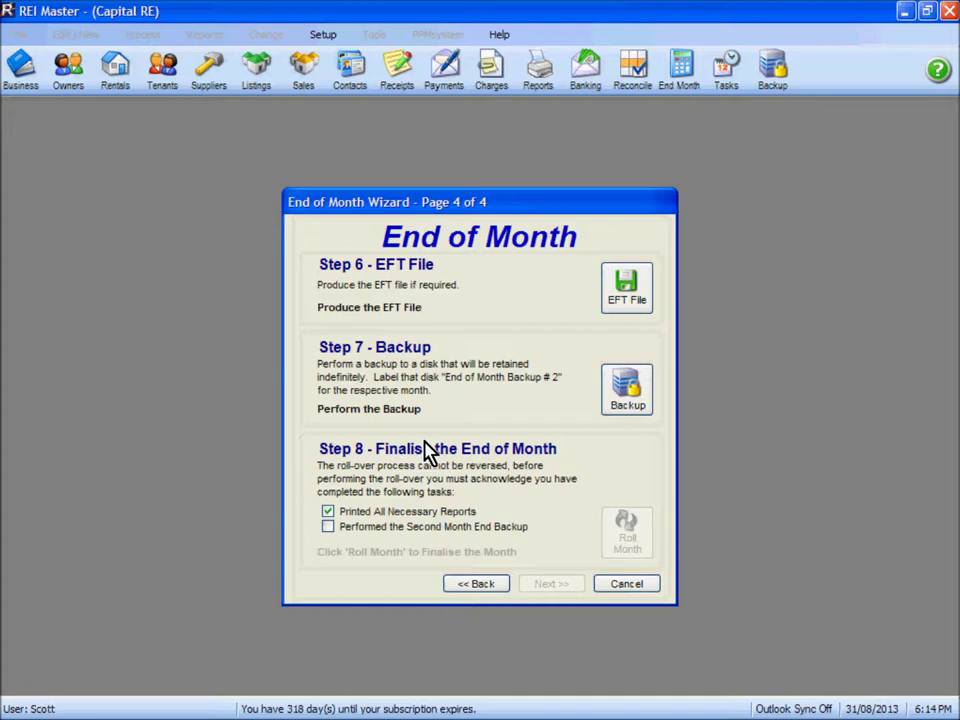
click(330, 526)
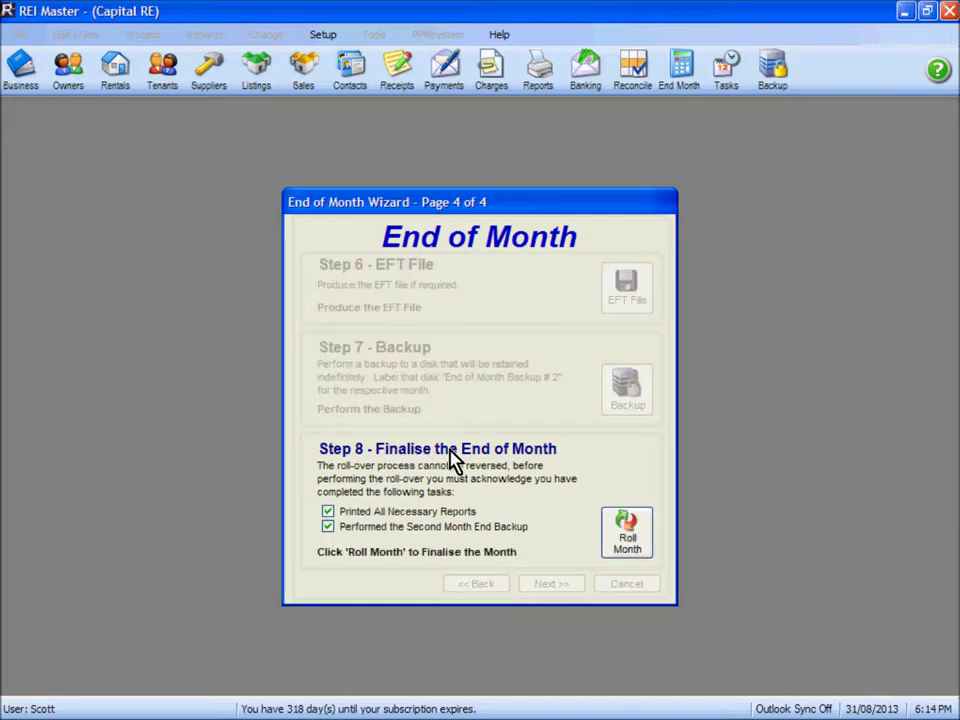
click(634, 538)
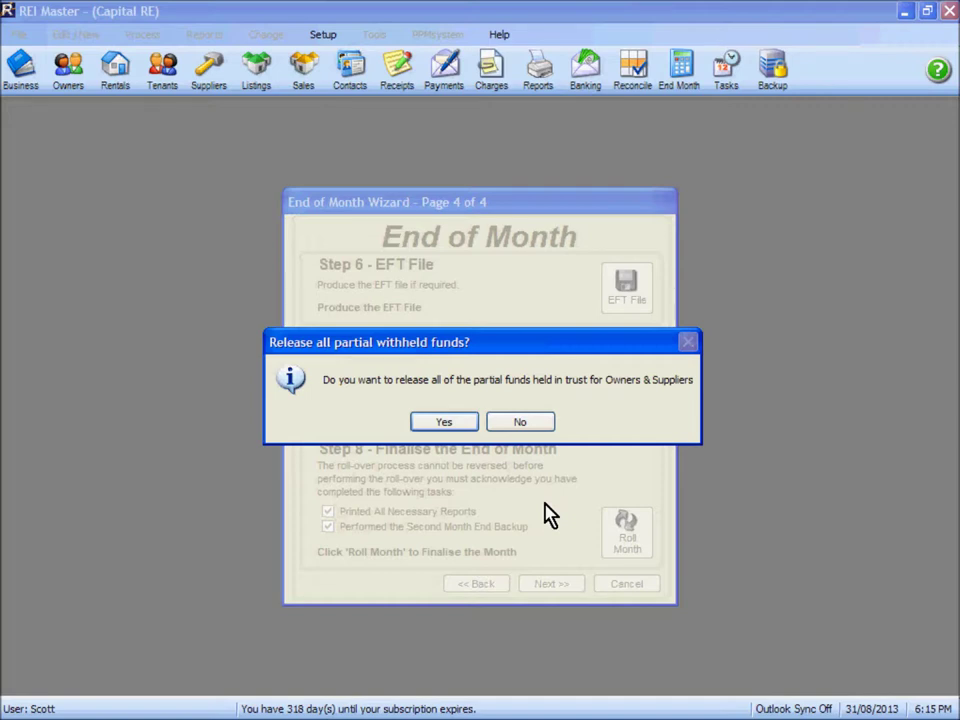
click(448, 428)
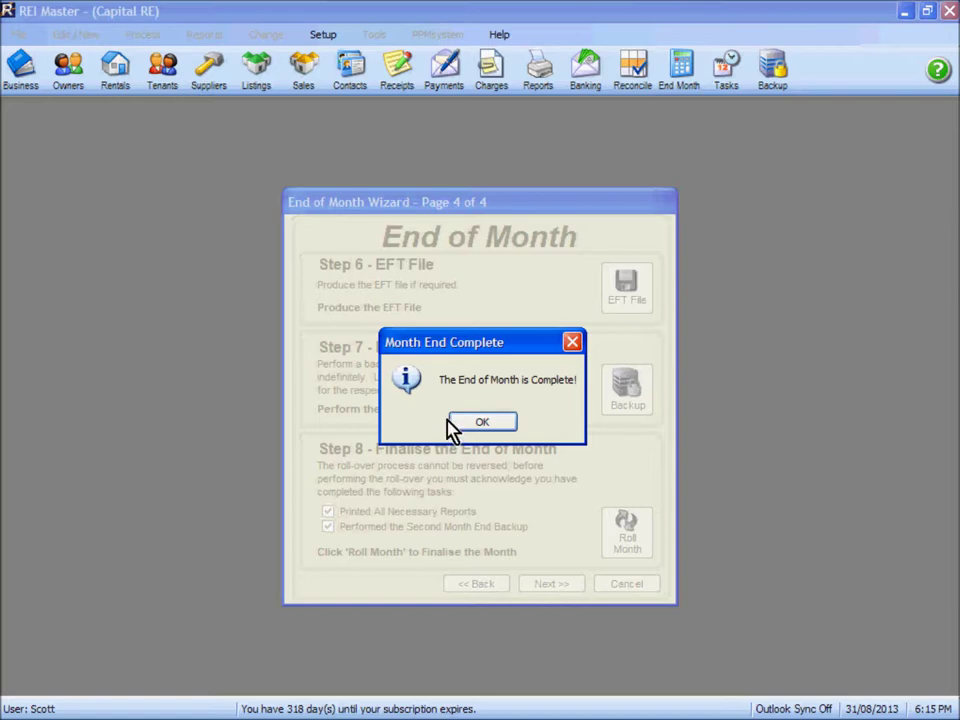
click(480, 423)
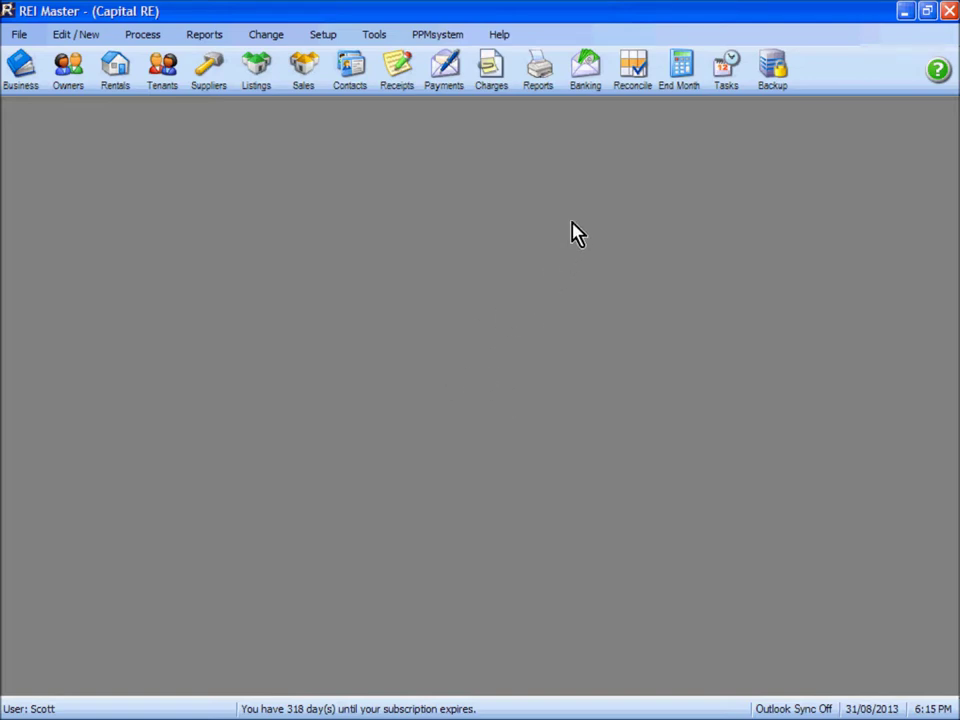
- Examine the 31/08/2013 cheques and EFT payment in the Capital RE Trust Account's bank reconciliation, and close it
click(633, 80)
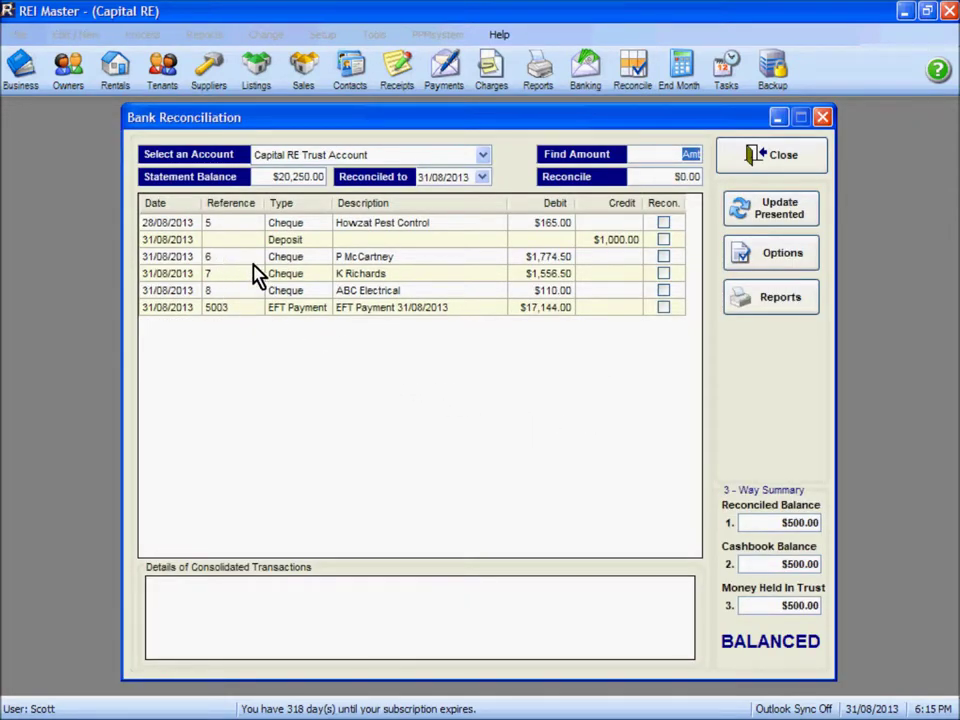
click(308, 257)
click(307, 273)
click(306, 290)
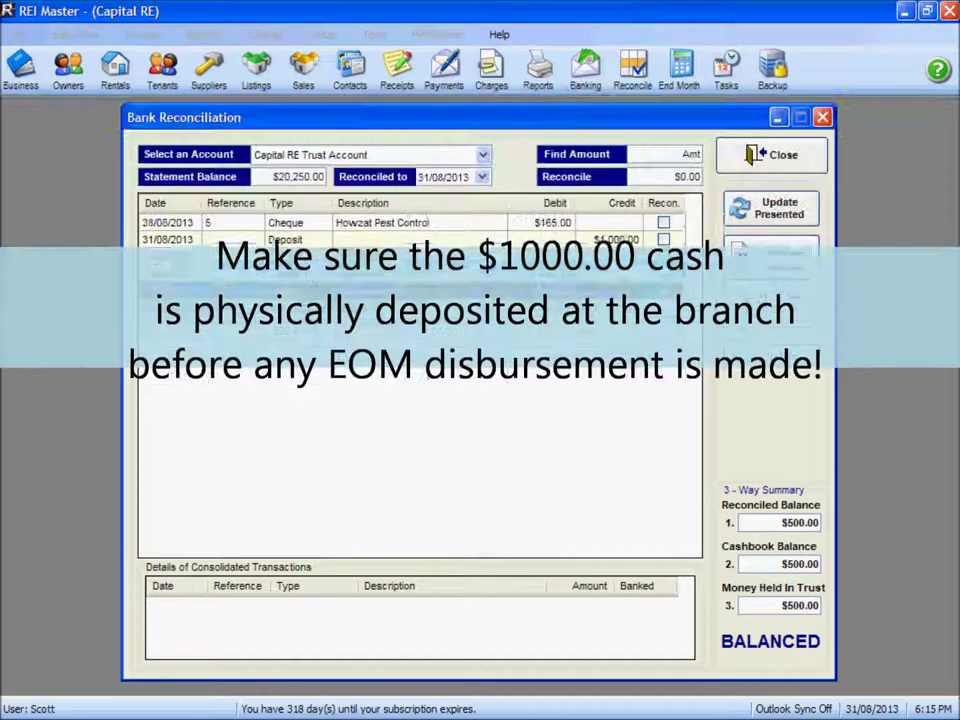
click(308, 307)
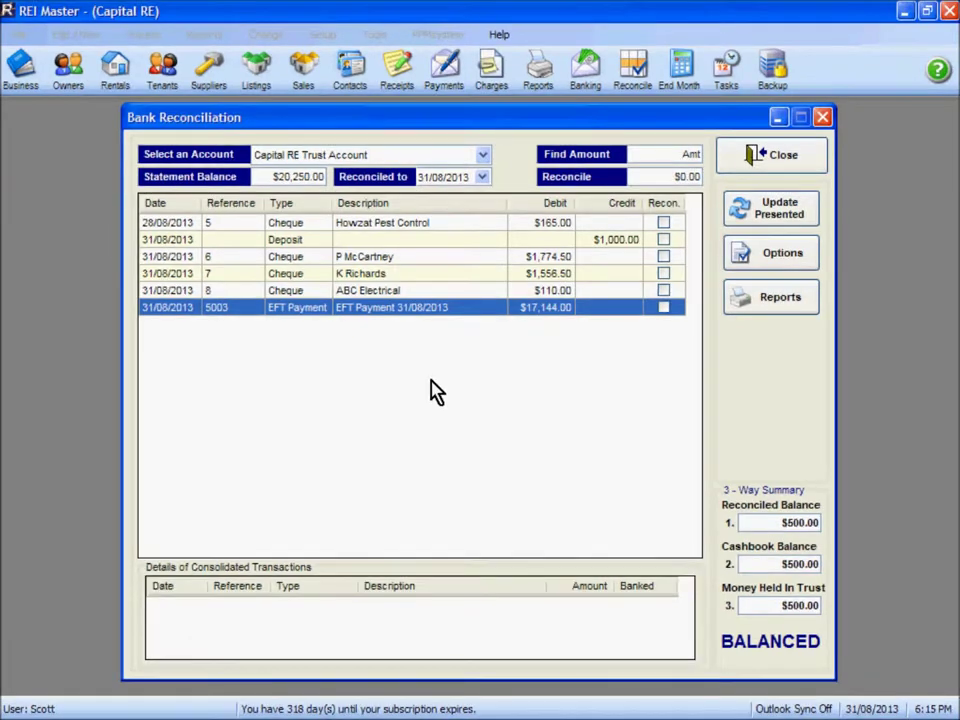
click(752, 160)
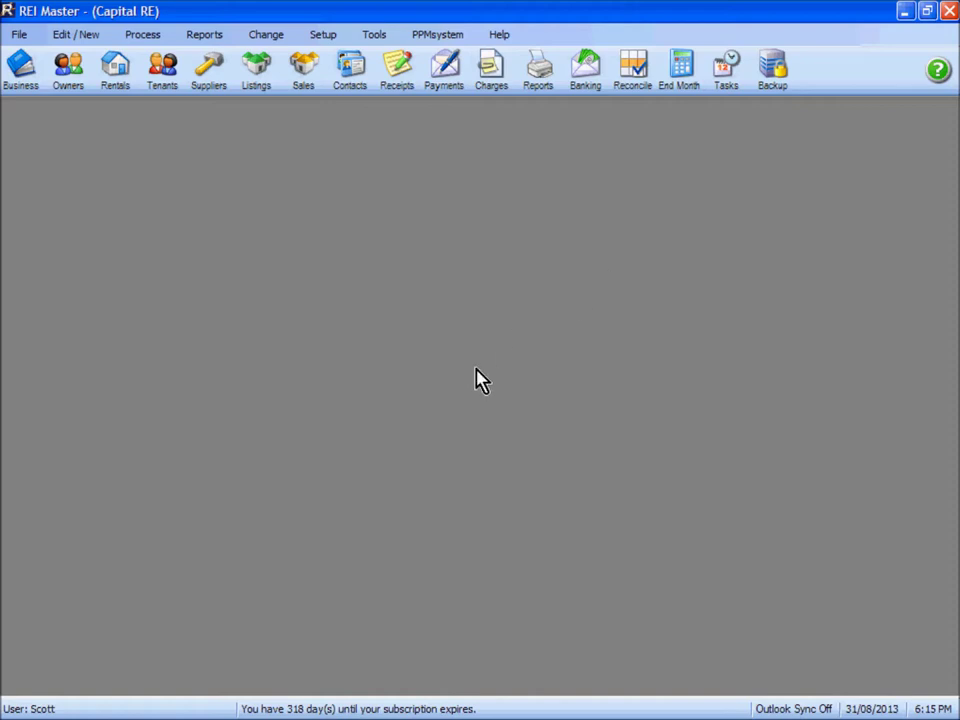